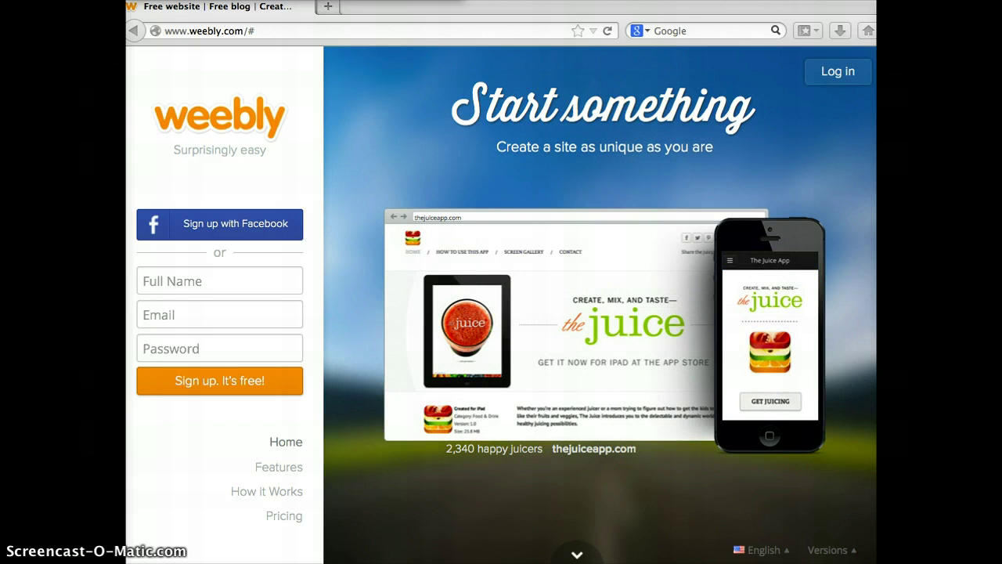
Step: Enter the account holder's full name and accept the suggested e-mail address on the sign-up form
{"action": "left_click", "coordinate": [186, 282]}
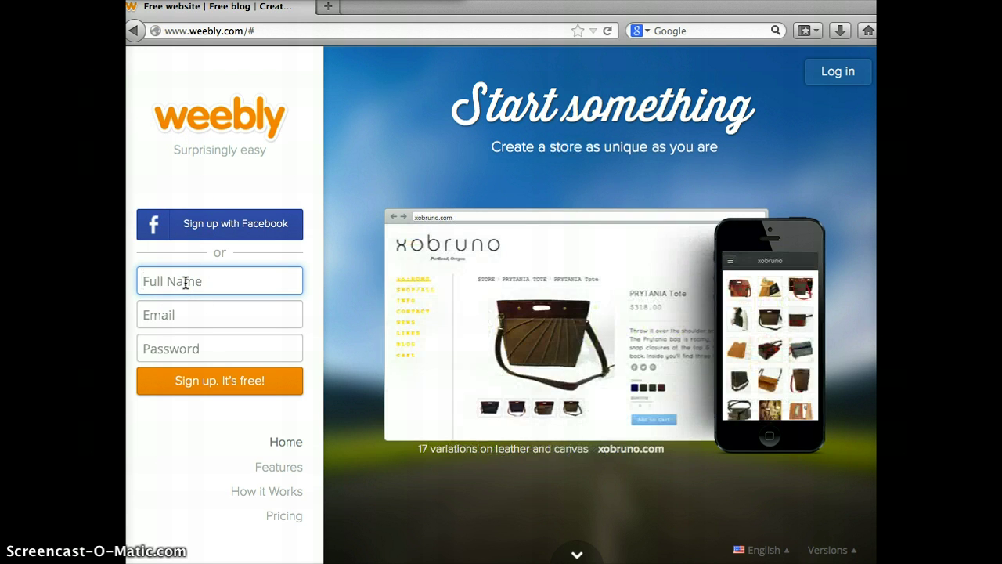
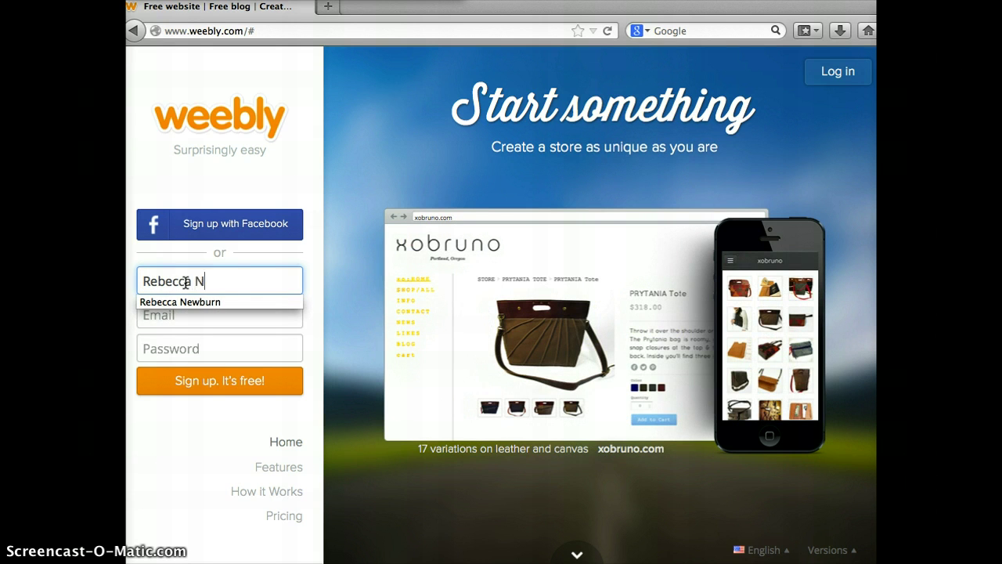
{"action": "key", "text": "Tab"}
{"action": "type", "text": "rne"}
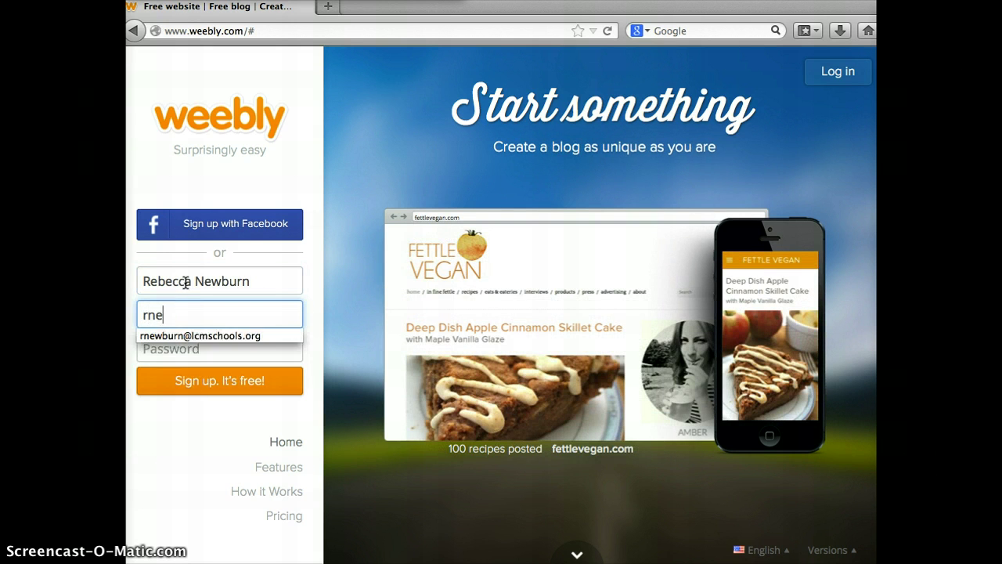
{"action": "key", "text": "Down"}
{"action": "key", "text": "Return"}
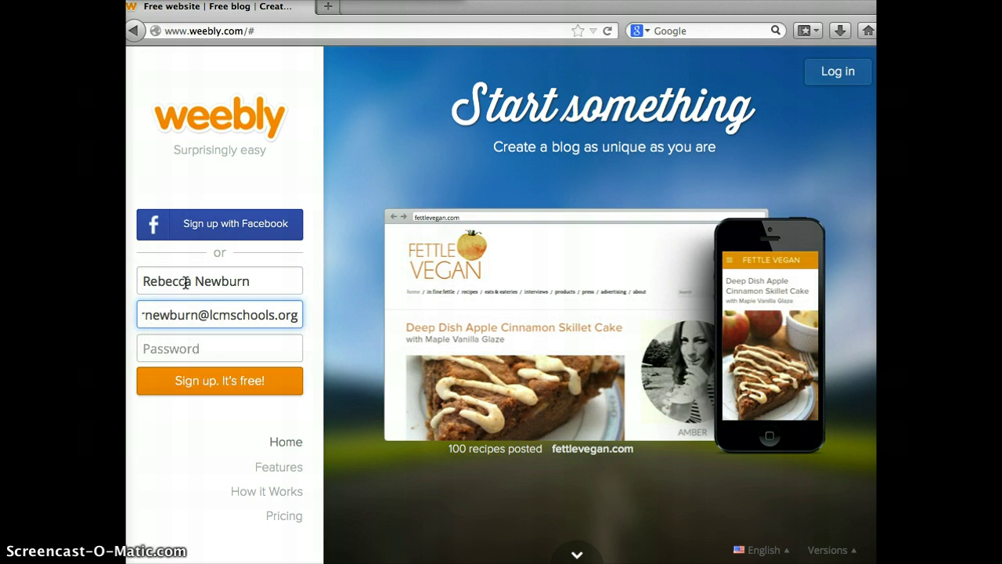
Step: Enter the account password and submit the form with Sign up. It's free!
{"action": "left_click", "coordinate": [179, 349]}
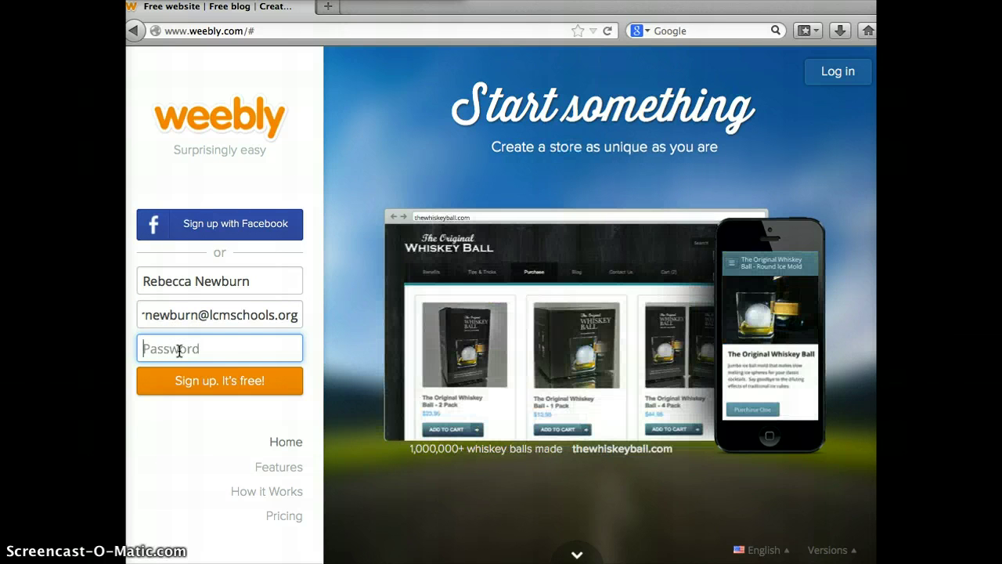
{"action": "left_click", "coordinate": [243, 316]}
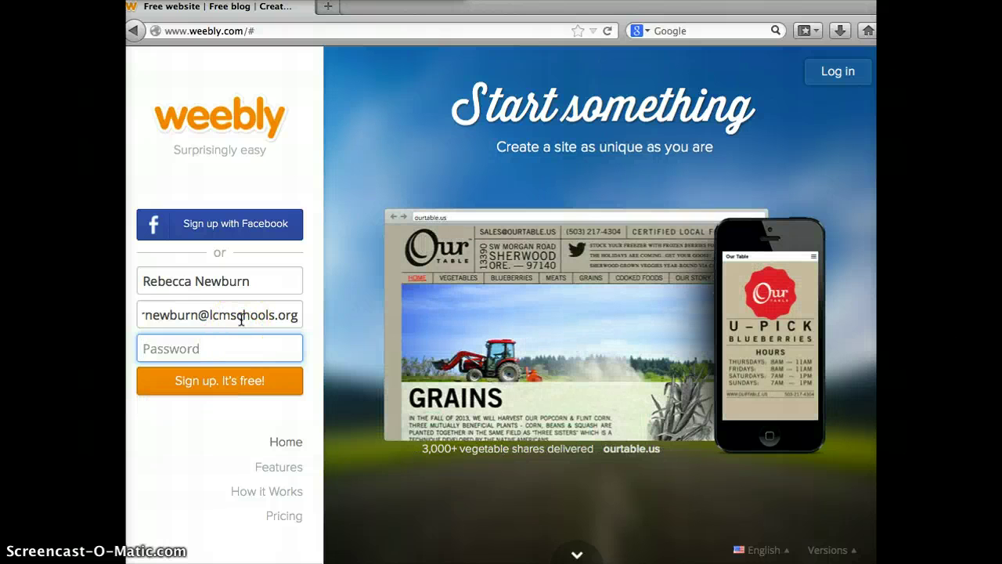
{"action": "left_click", "coordinate": [224, 347]}
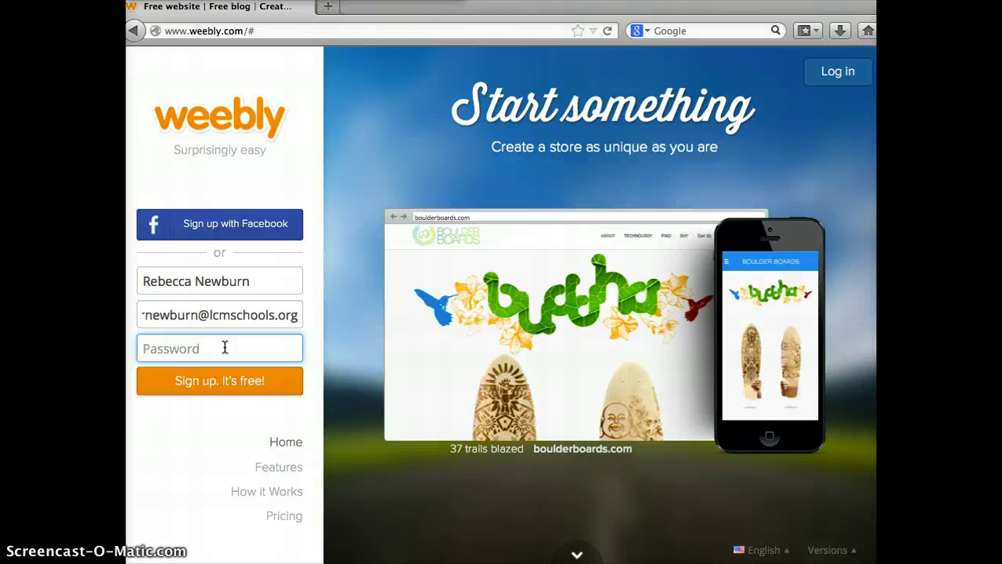
{"action": "type", "text": "*********"}
{"action": "left_click", "coordinate": [215, 380]}
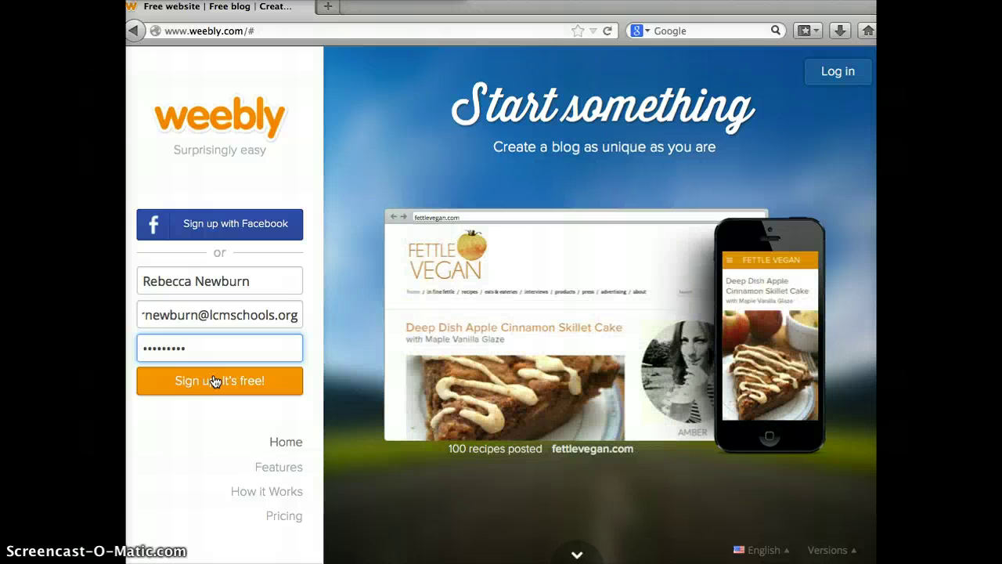
{"action": "left_click", "coordinate": [217, 380]}
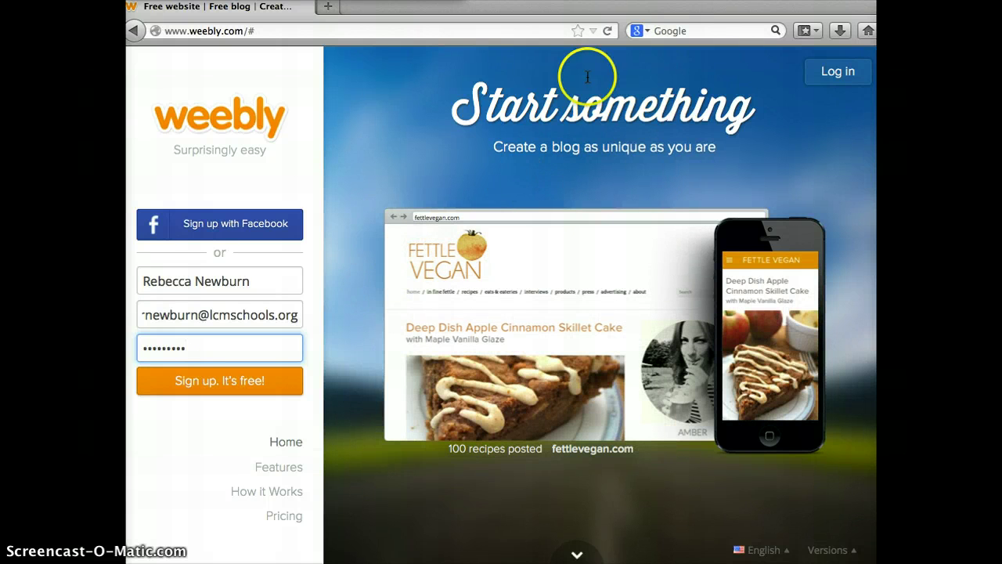
Step: Record the account's e-mail address after Username: in the Website Access document
{"action": "left_click_drag", "start_coordinate": [589, 0], "coordinate": [745, 167]}
{"action": "left_click_drag", "start_coordinate": [609, 56], "coordinate": [633, 16]}
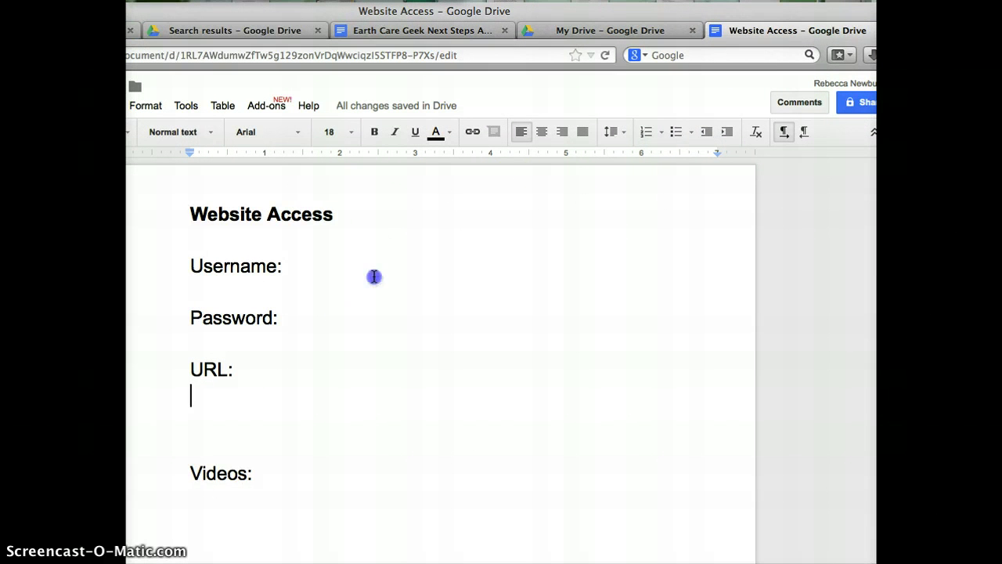
{"action": "left_click", "coordinate": [374, 276]}
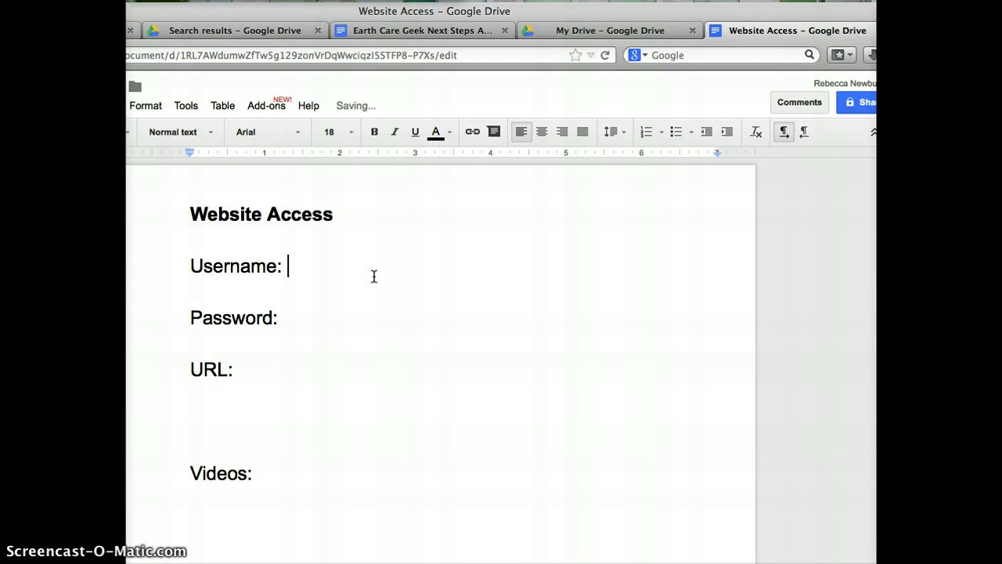
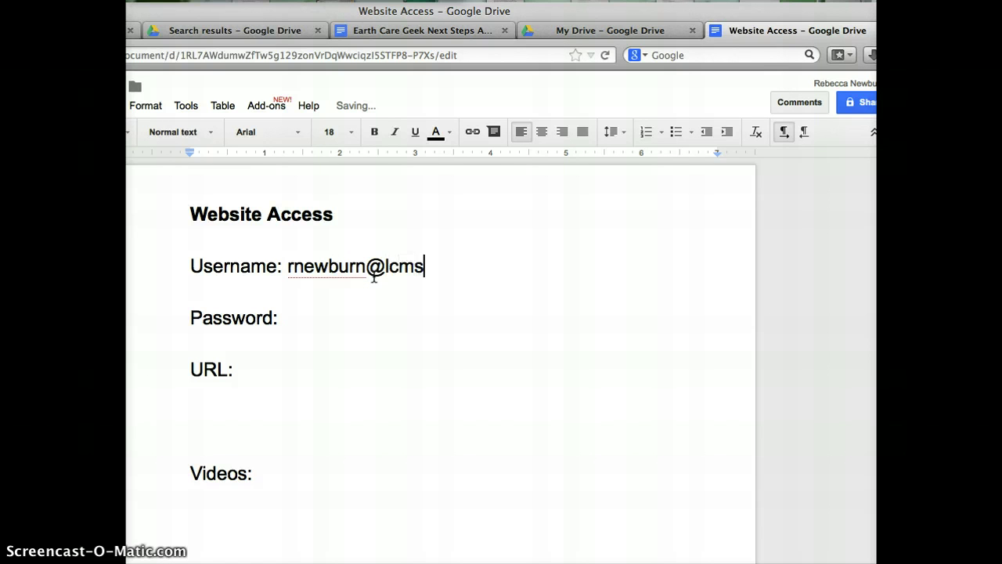
Step: Replace the XXXXXXX placeholder after Password: with the account password, then move to the URL: line
{"action": "left_click", "coordinate": [330, 334]}
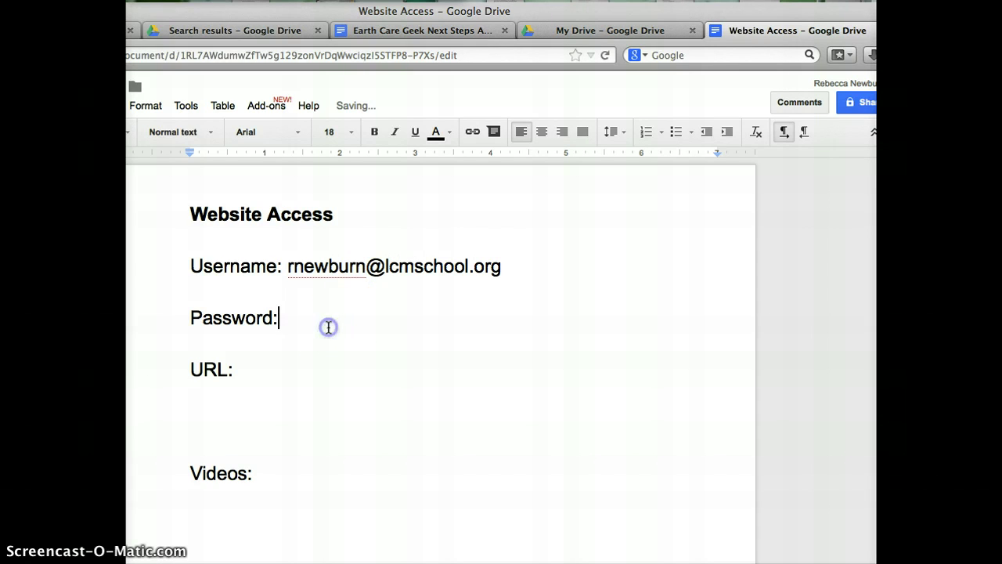
{"action": "type", "text": "XXXXXXX"}
{"action": "left_click", "coordinate": [301, 357]}
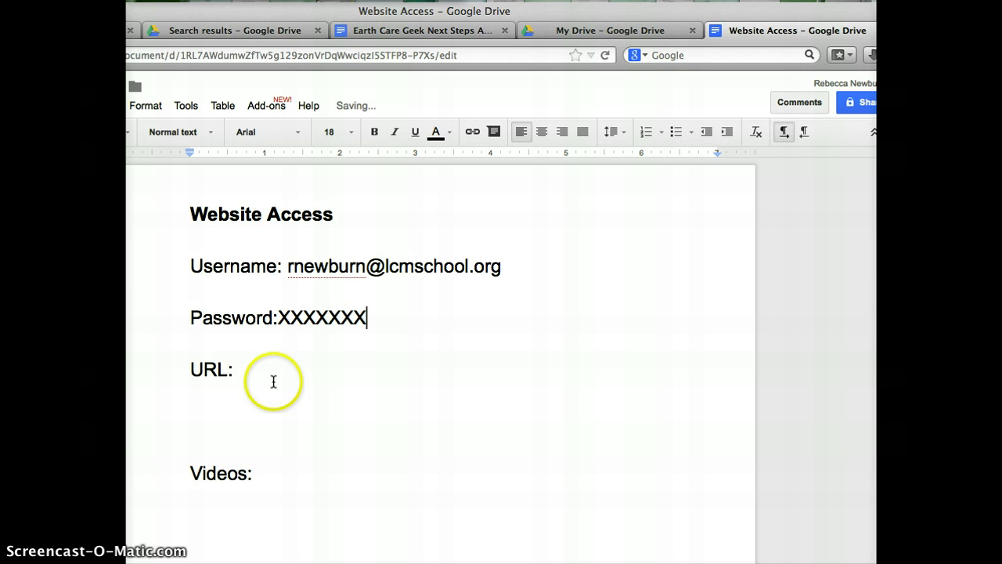
{"action": "left_click_drag", "start_coordinate": [279, 318], "coordinate": [382, 326]}
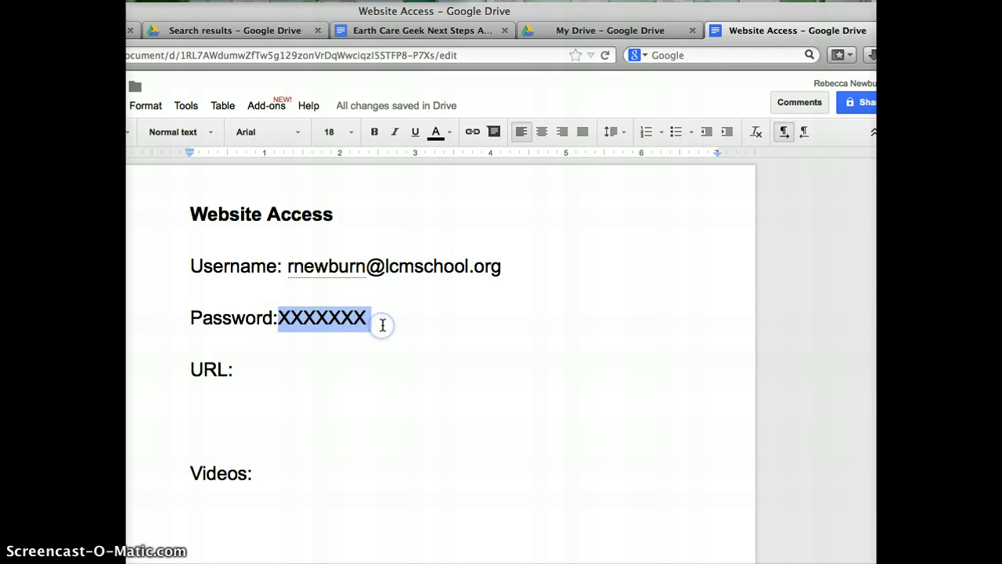
{"action": "key", "text": "BackSpace"}
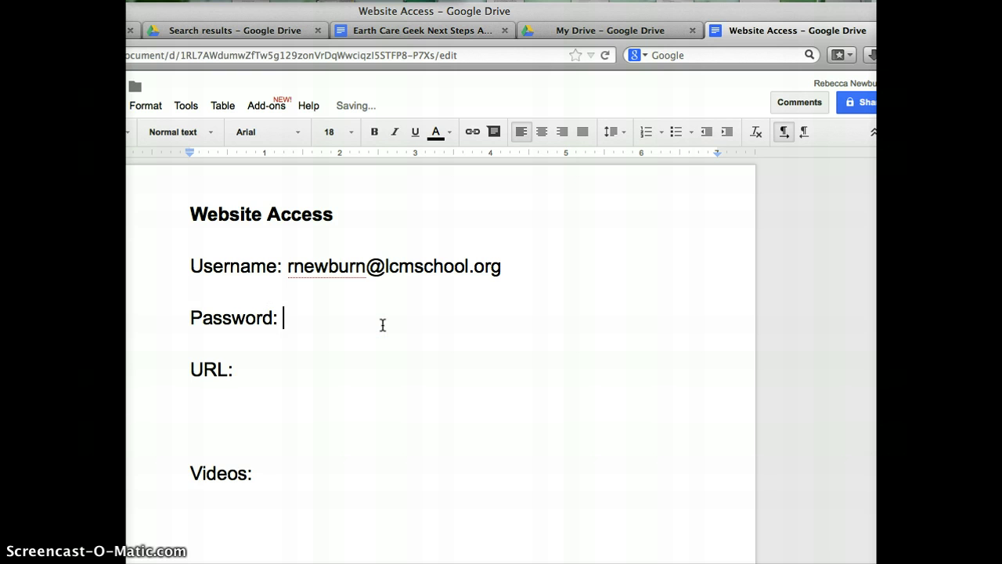
{"action": "key", "text": "BackSpace"}
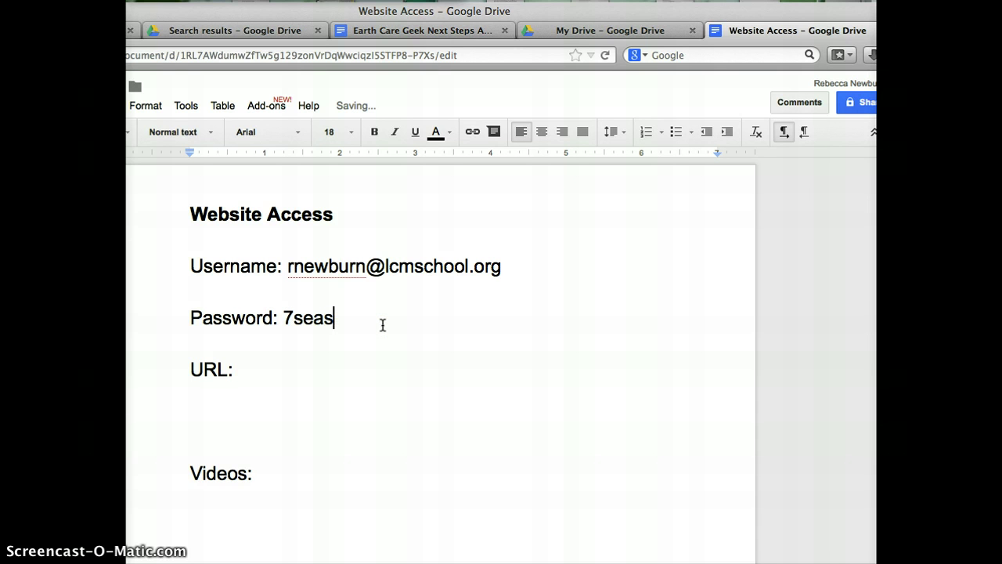
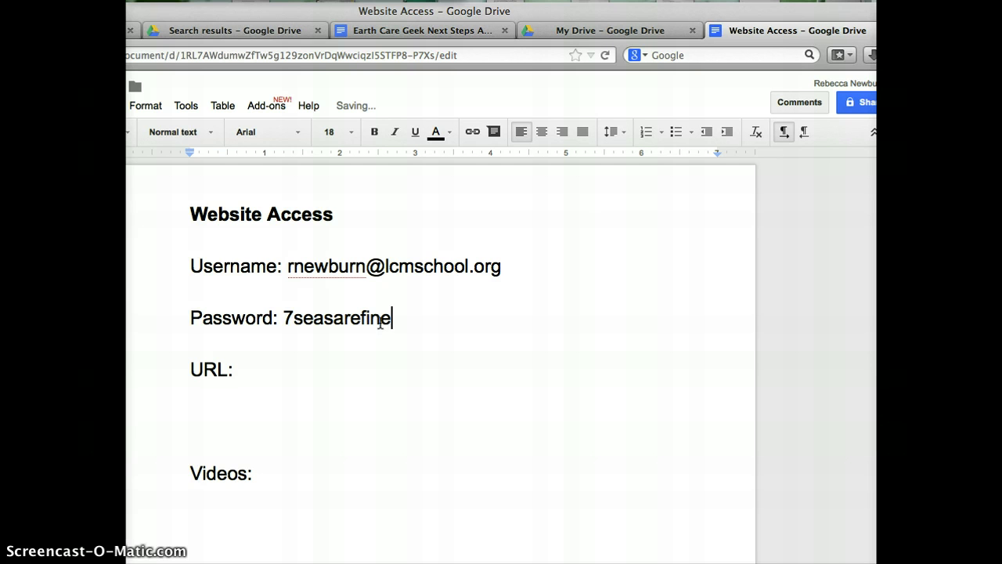
{"action": "key", "text": "BackSpace"}
{"action": "key", "text": "BackSpace"}
{"action": "key", "text": "BackSpace"}
{"action": "key", "text": "BackSpace"}
{"action": "left_click", "coordinate": [279, 372]}
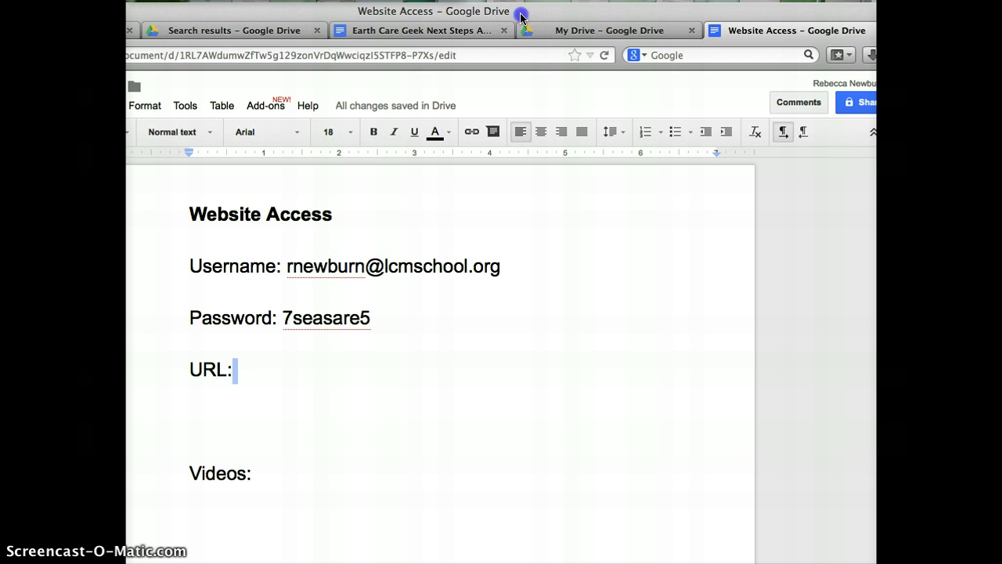
{"action": "left_click_drag", "start_coordinate": [521, 15], "coordinate": [482, 10]}
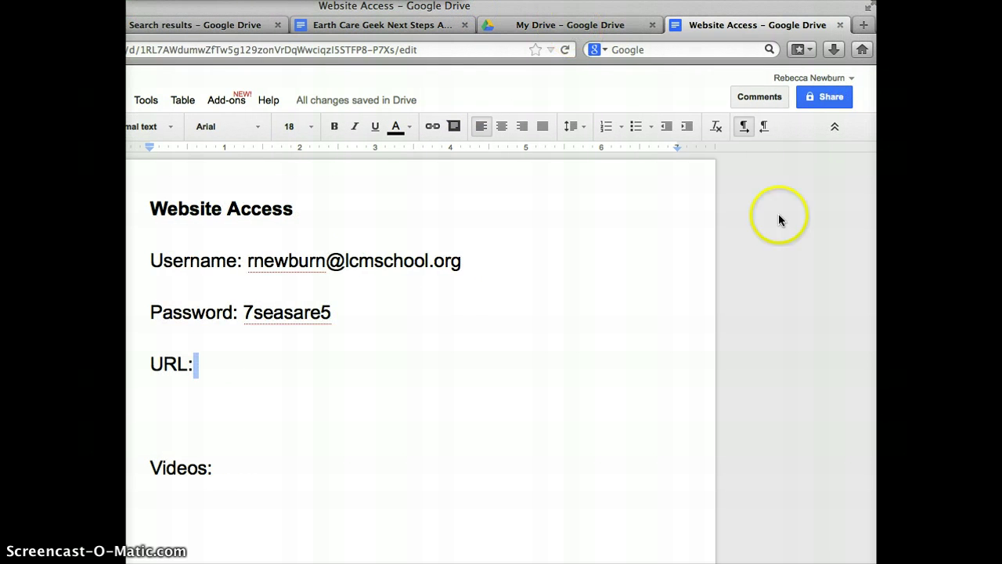
Step: Create the Weebly account and pick Site on the Let's get started page
{"action": "left_click", "coordinate": [877, 264]}
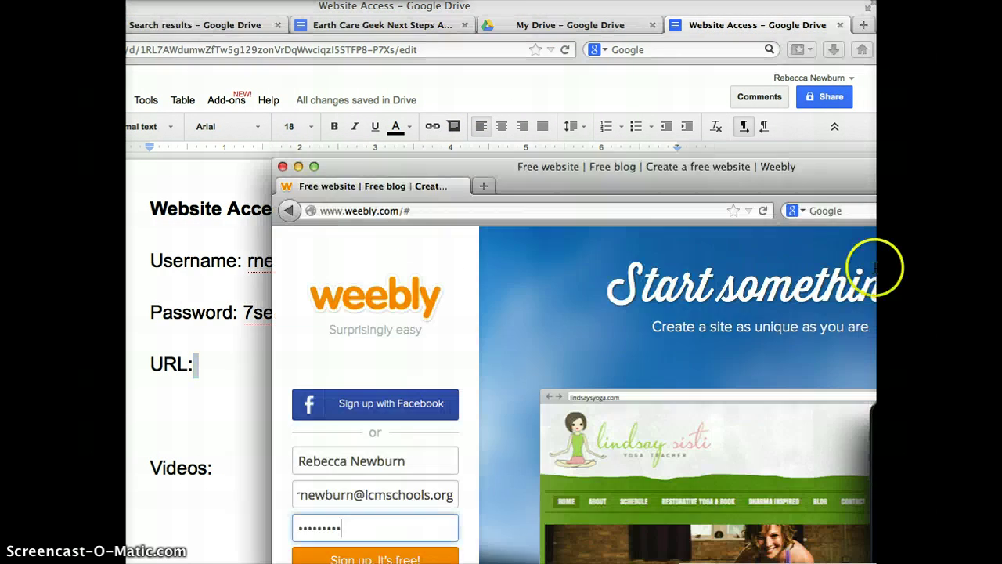
{"action": "left_click_drag", "start_coordinate": [839, 172], "coordinate": [705, 20]}
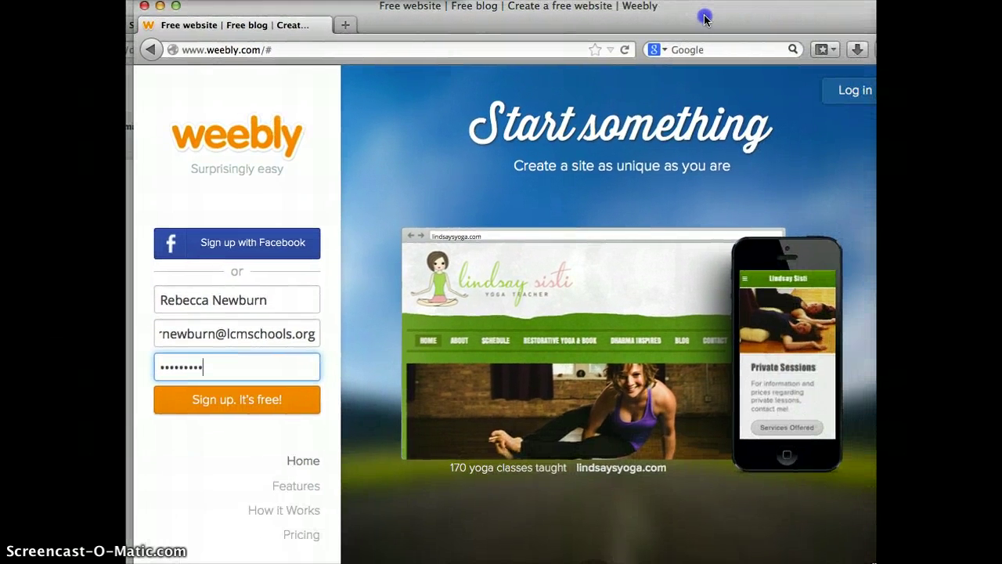
{"action": "left_click", "coordinate": [288, 403]}
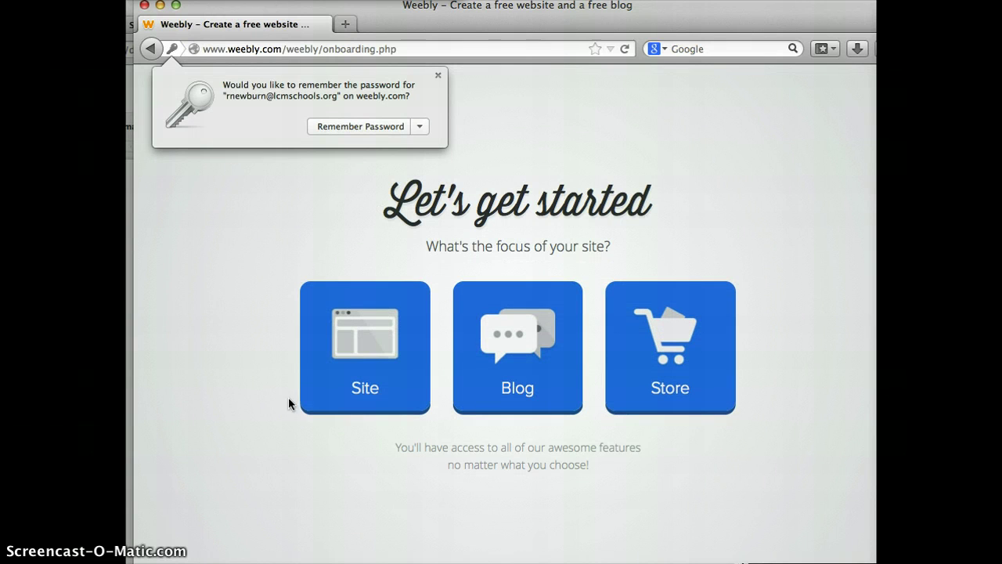
{"action": "left_click", "coordinate": [365, 378]}
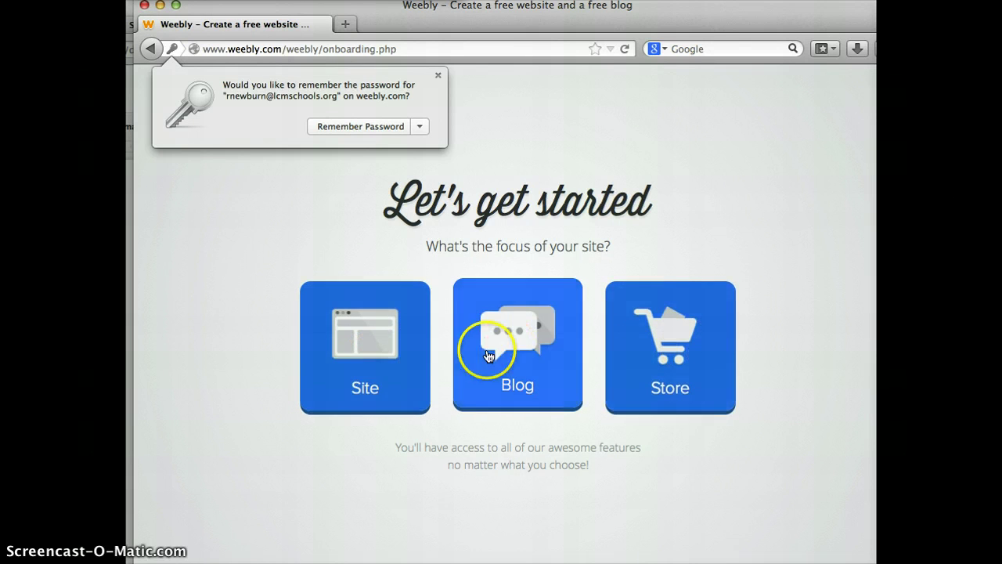
{"action": "left_click", "coordinate": [373, 346]}
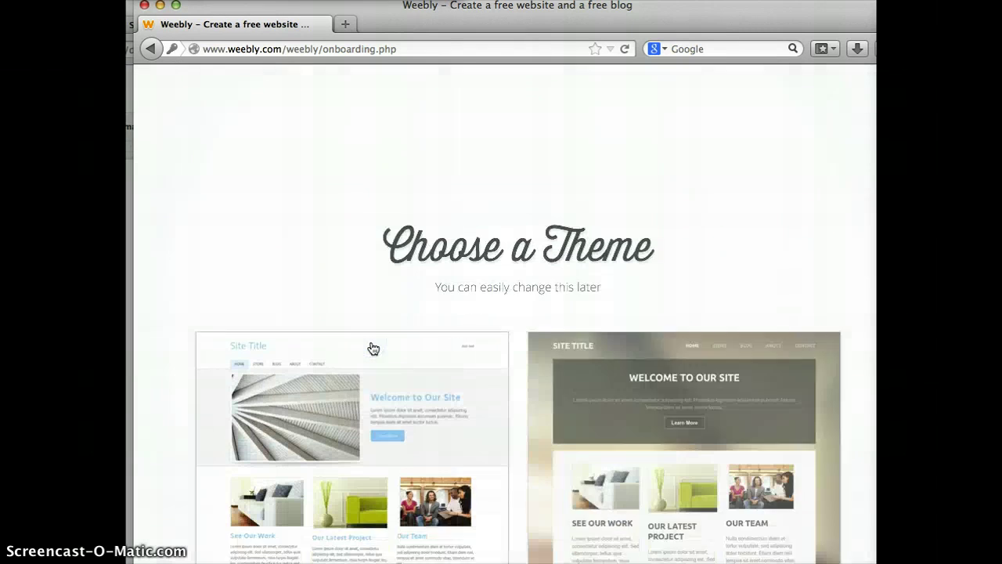
Step: Choose the second, dark 'Welcome to Our Site' theme from the Choose a Theme gallery
{"action": "left_click", "coordinate": [444, 261]}
{"action": "left_click", "coordinate": [518, 171]}
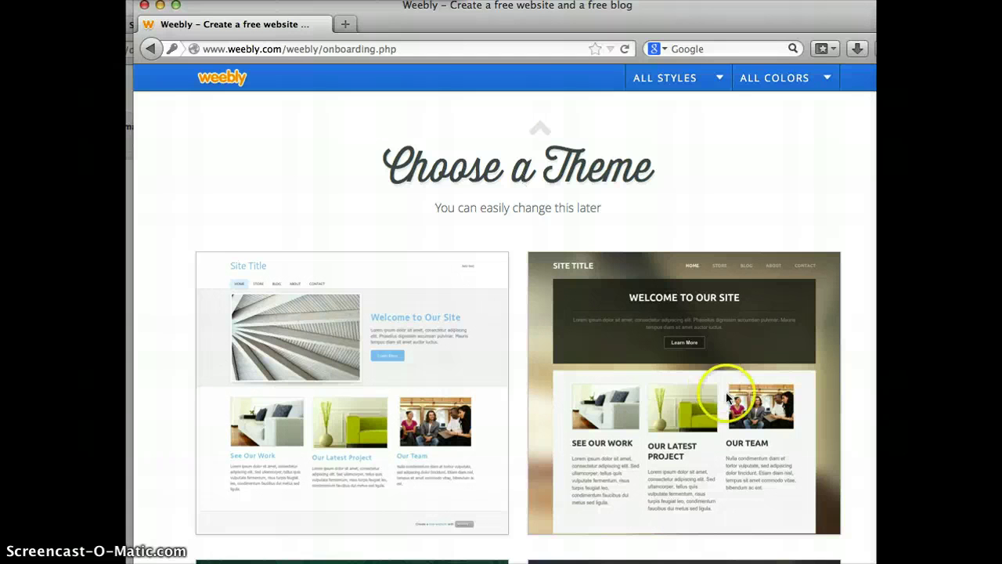
{"action": "mouse_move", "coordinate": [787, 518]}
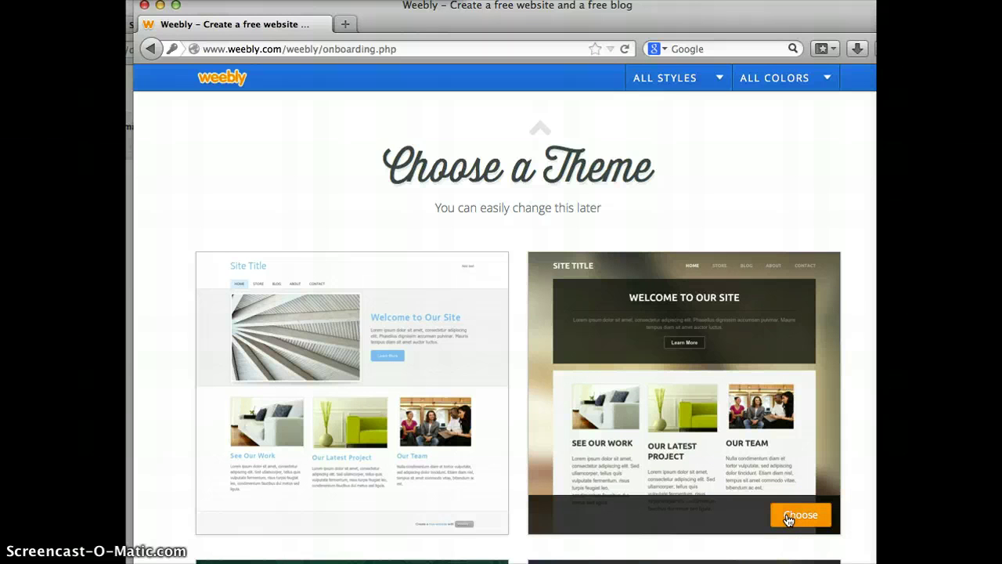
{"action": "left_click", "coordinate": [787, 516]}
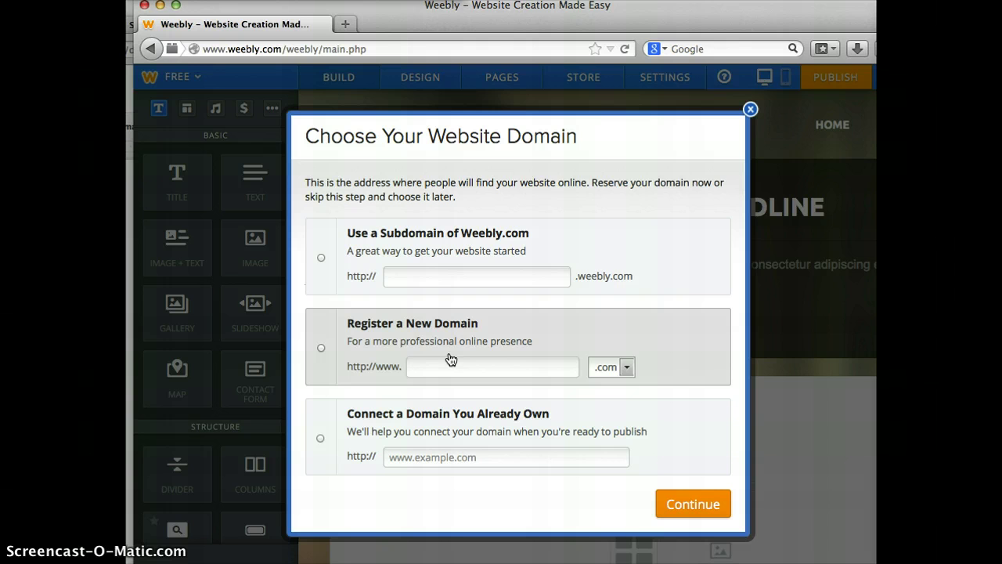
Step: Use a Weebly.com subdomain, entering gmosavetheworld until it shows Available, then continue
{"action": "left_click", "coordinate": [450, 274]}
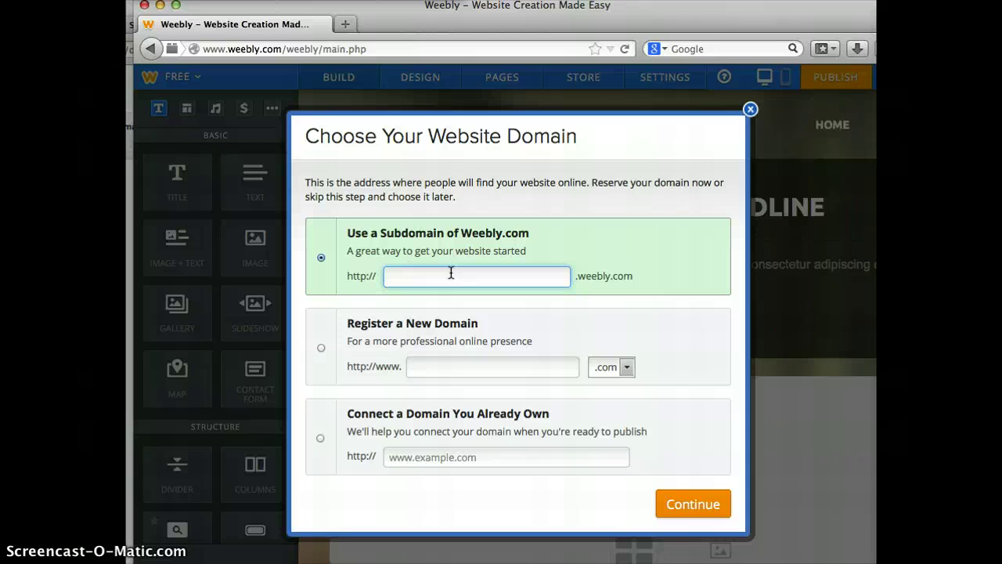
{"action": "type", "text": "gmos"}
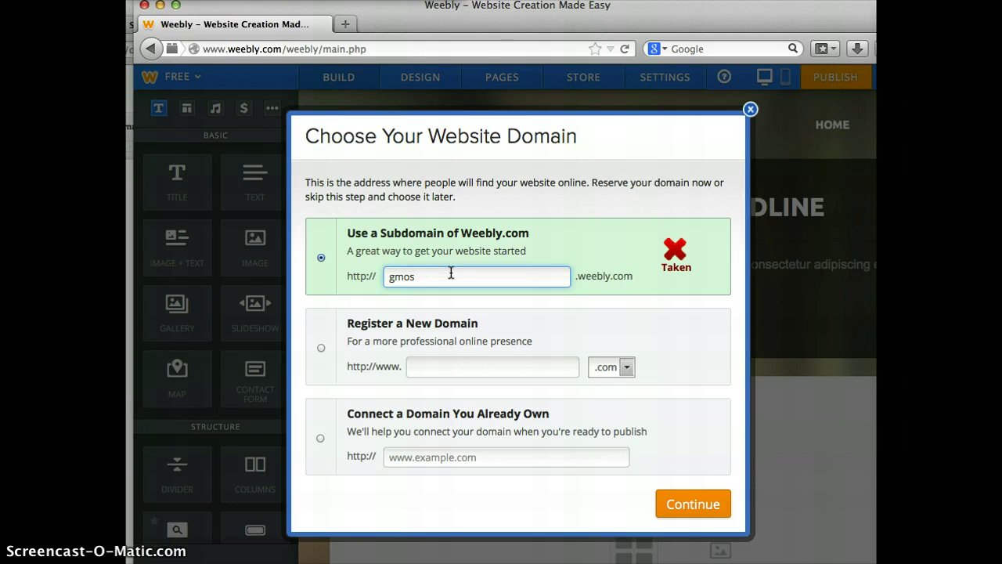
{"action": "key", "text": "BackSpace"}
{"action": "type", "text": "saveth"}
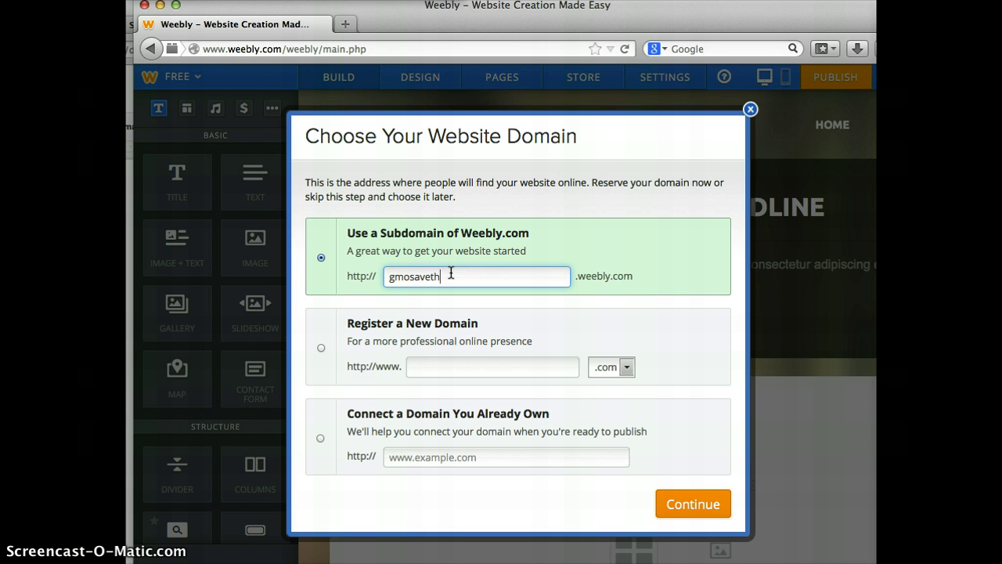
{"action": "type", "text": "eworld"}
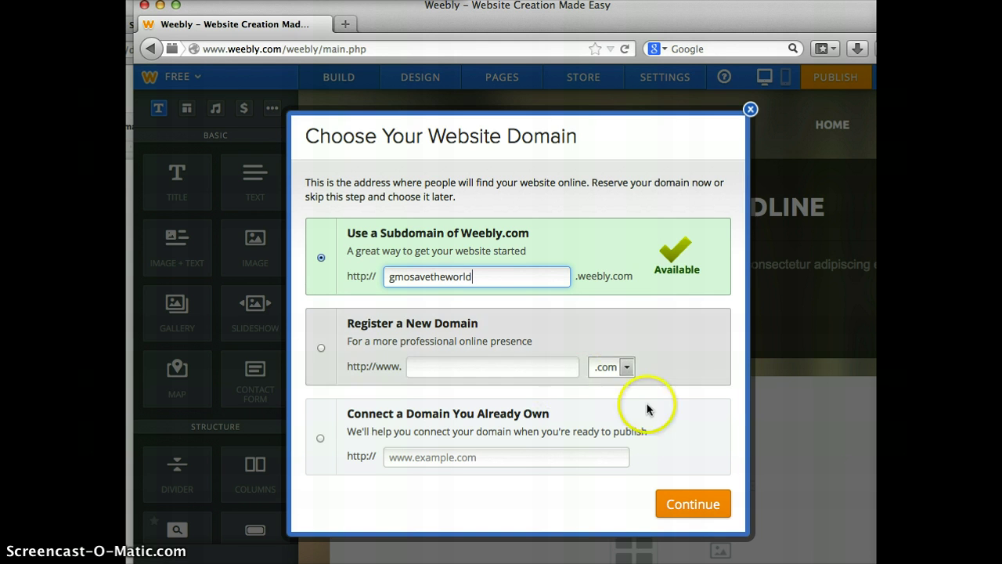
{"action": "left_click", "coordinate": [688, 505]}
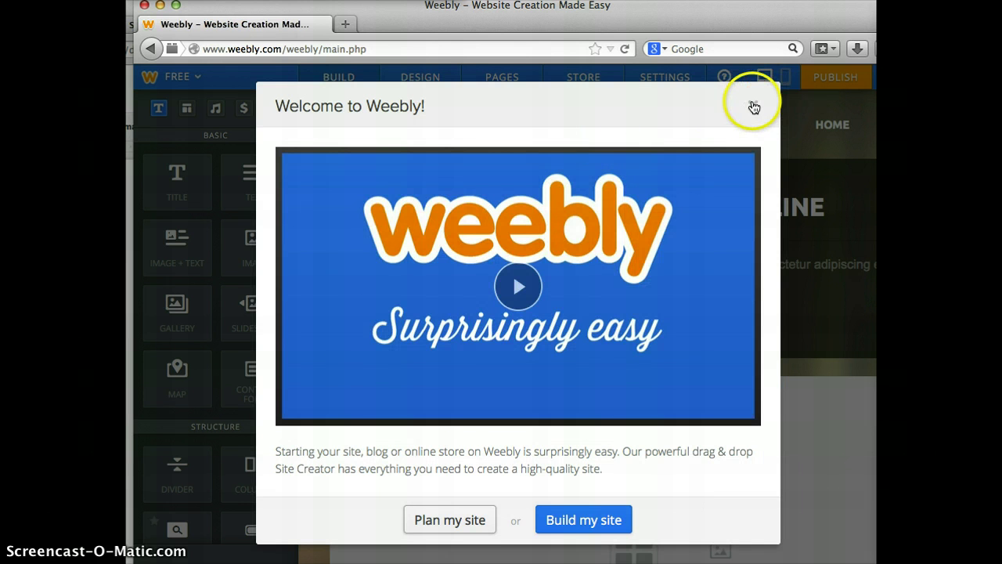
Step: Close the Welcome to Weebly dialog and shift the browser right to reveal the notes
{"action": "left_click", "coordinate": [525, 288]}
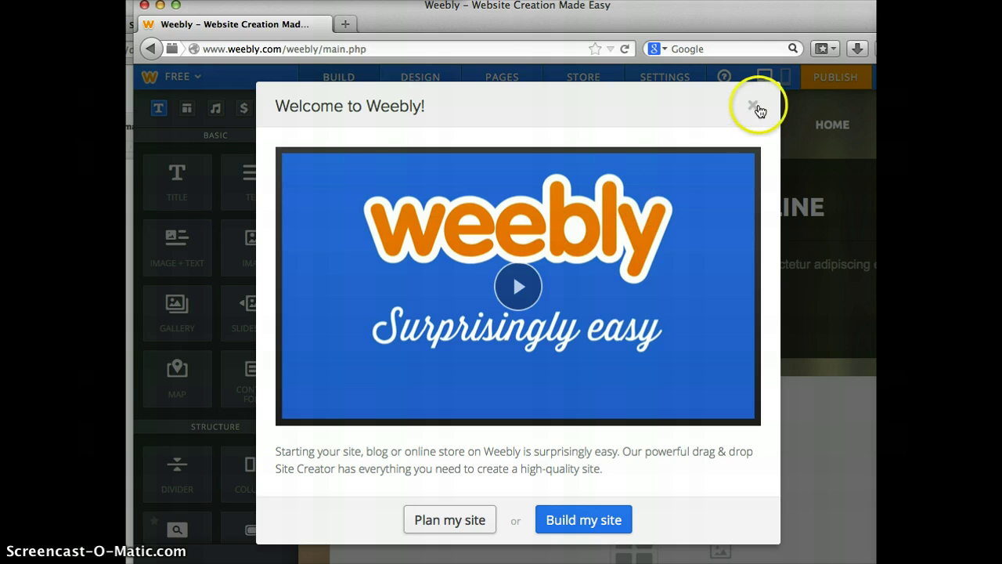
{"action": "left_click", "coordinate": [753, 108]}
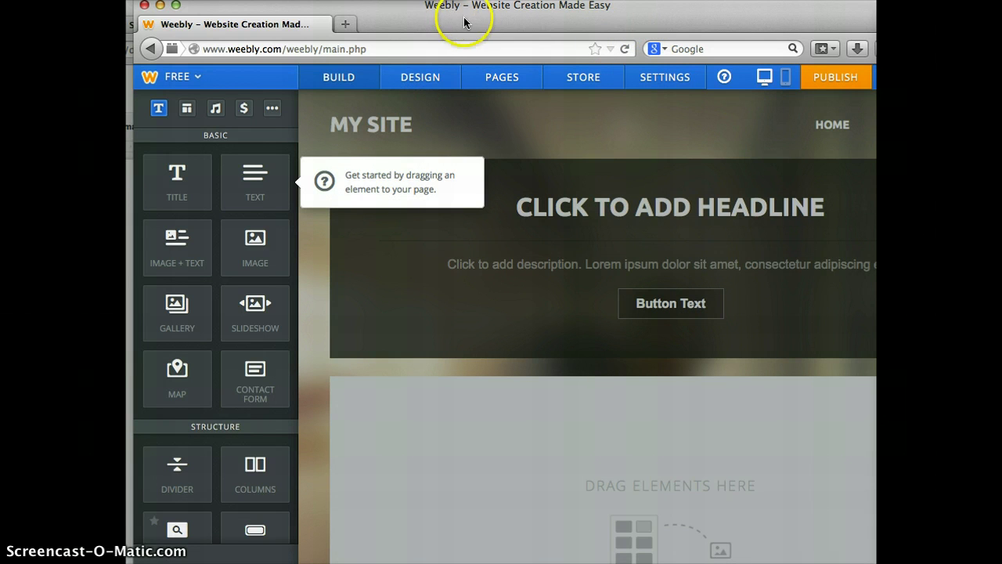
{"action": "left_click_drag", "start_coordinate": [489, 19], "coordinate": [672, 23]}
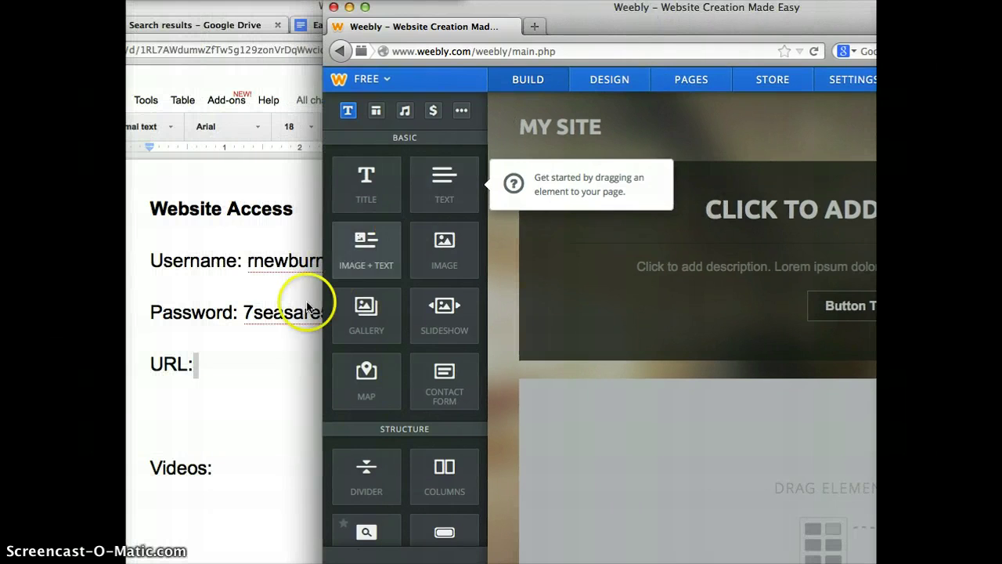
{"action": "left_click", "coordinate": [244, 367]}
{"action": "left_click", "coordinate": [235, 367]}
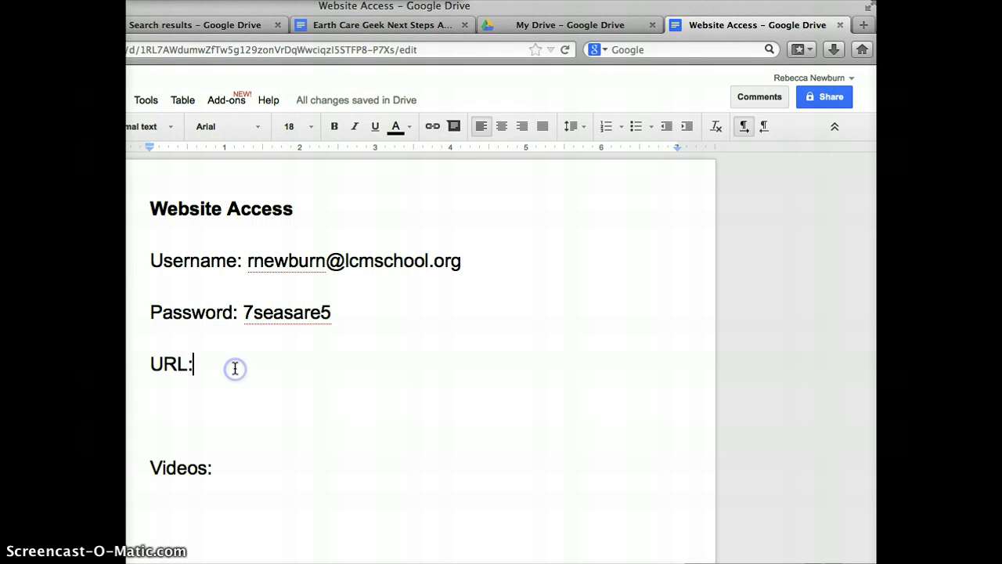
{"action": "type", "text": "http://gmossavethe"}
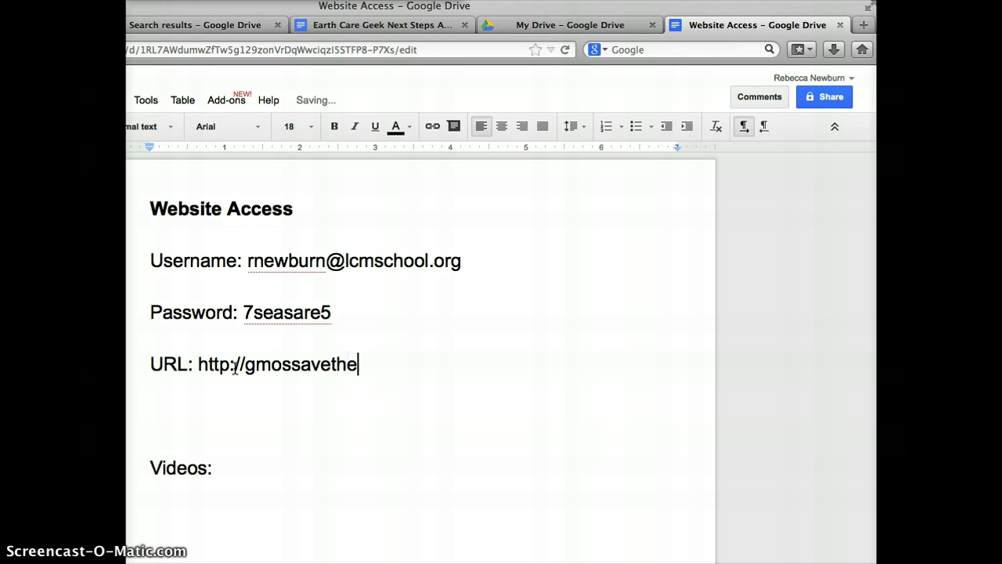
{"action": "type", "text": "world."}
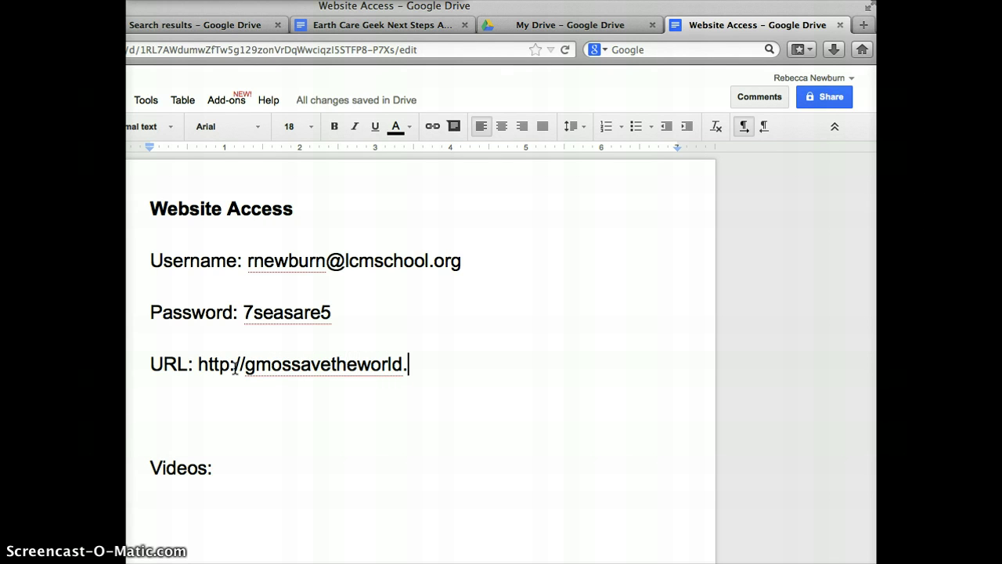
{"action": "left_click_drag", "start_coordinate": [578, 11], "coordinate": [502, 300]}
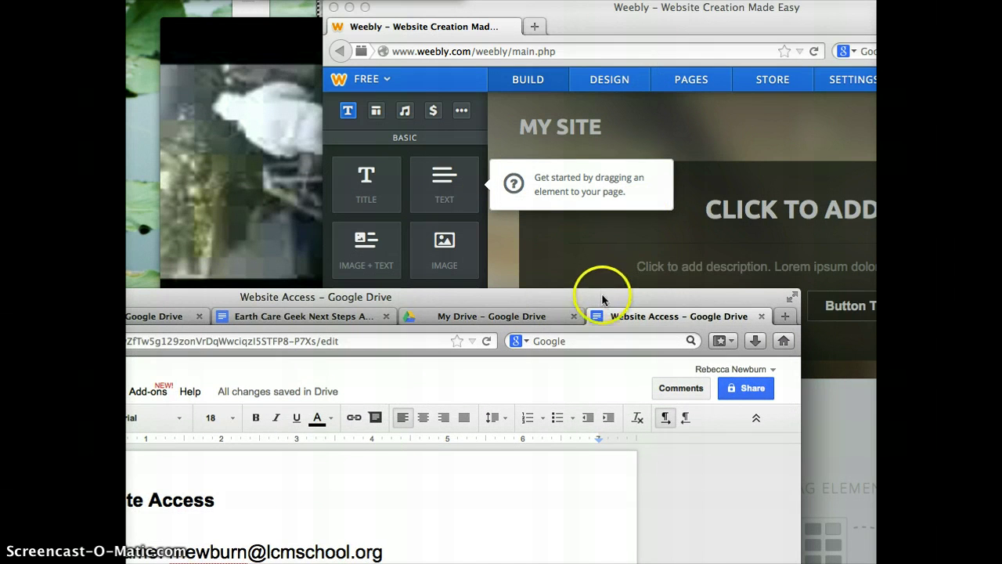
{"action": "left_click_drag", "start_coordinate": [599, 291], "coordinate": [694, 54]}
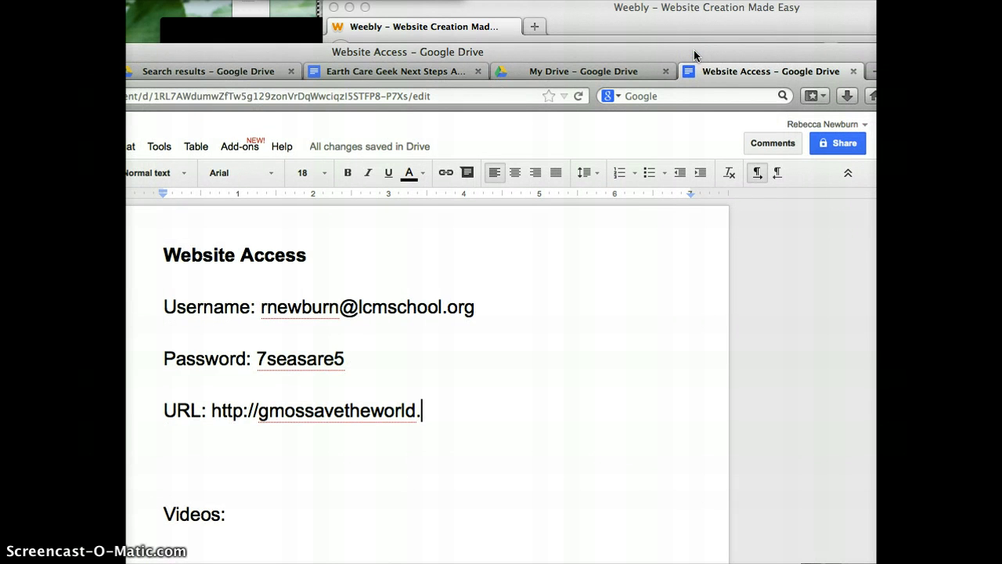
{"action": "type", "text": "w"}
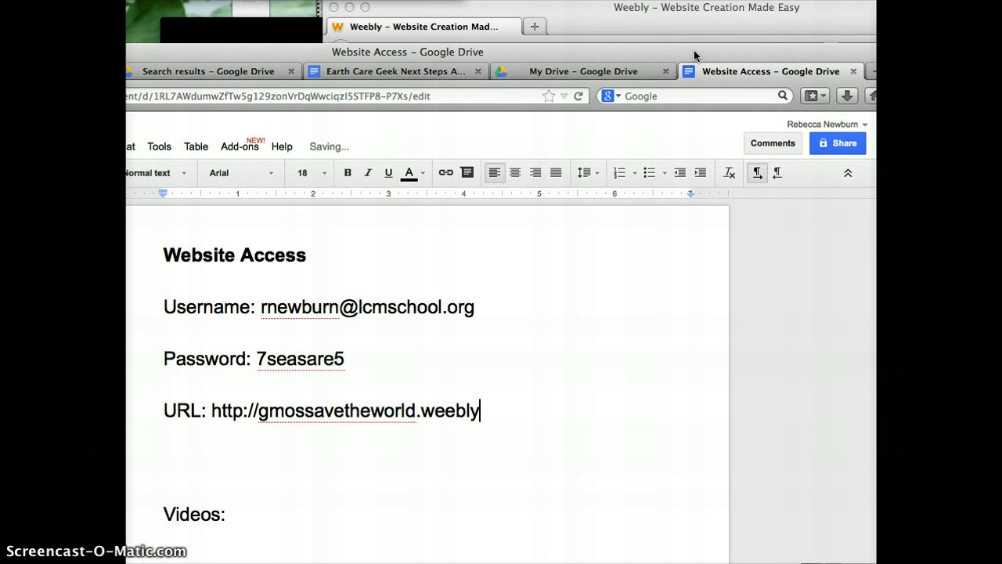
{"action": "type", "text": "eebly"}
{"action": "key", "text": "Return"}
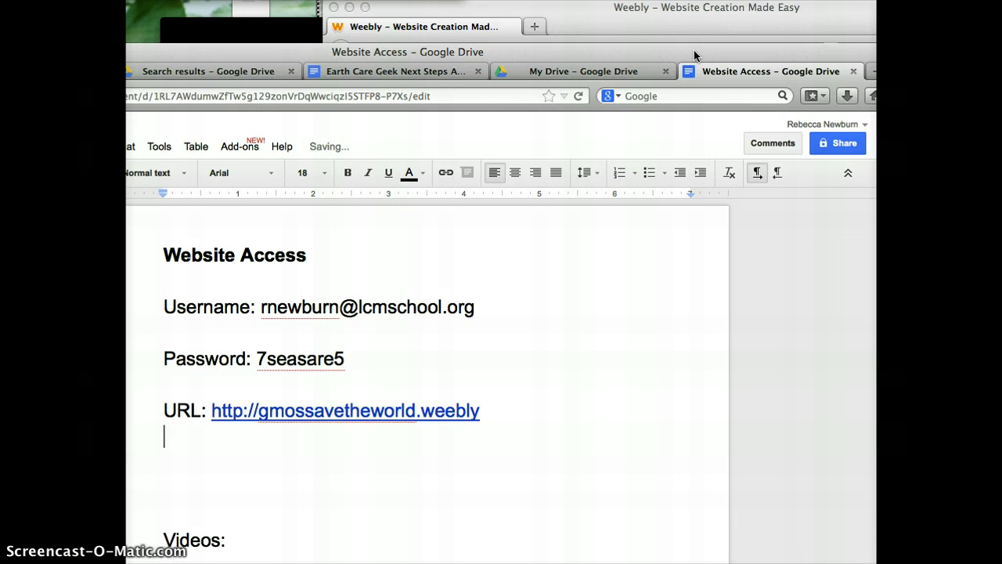
{"action": "type", "text": "gmosavest"}
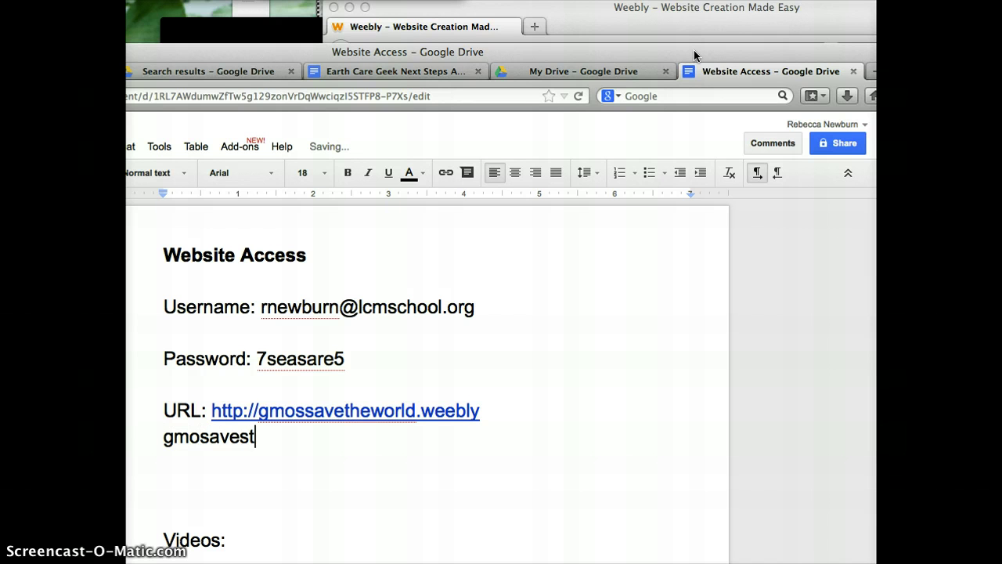
{"action": "type", "text": "heworld.weeb"}
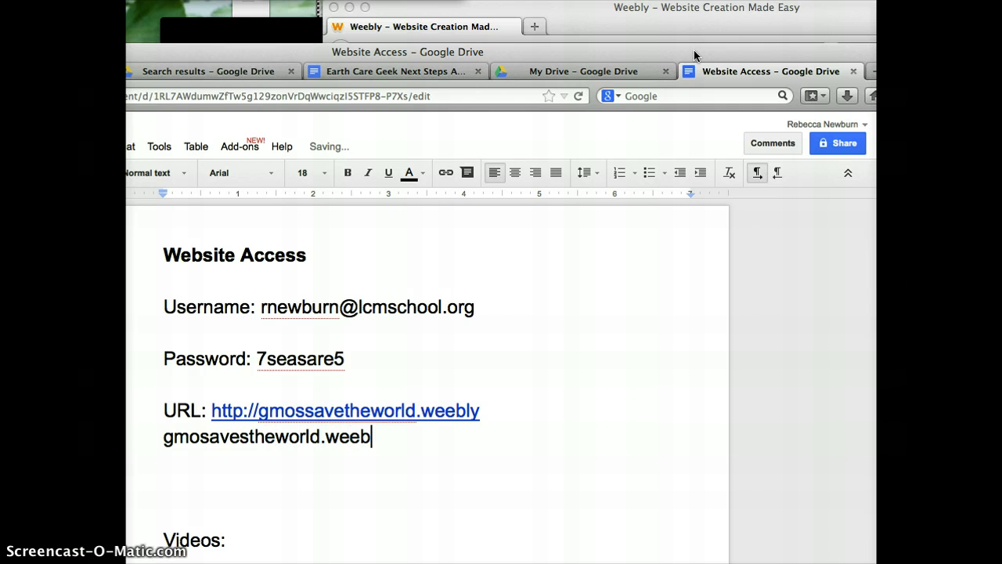
{"action": "type", "text": "ly.com"}
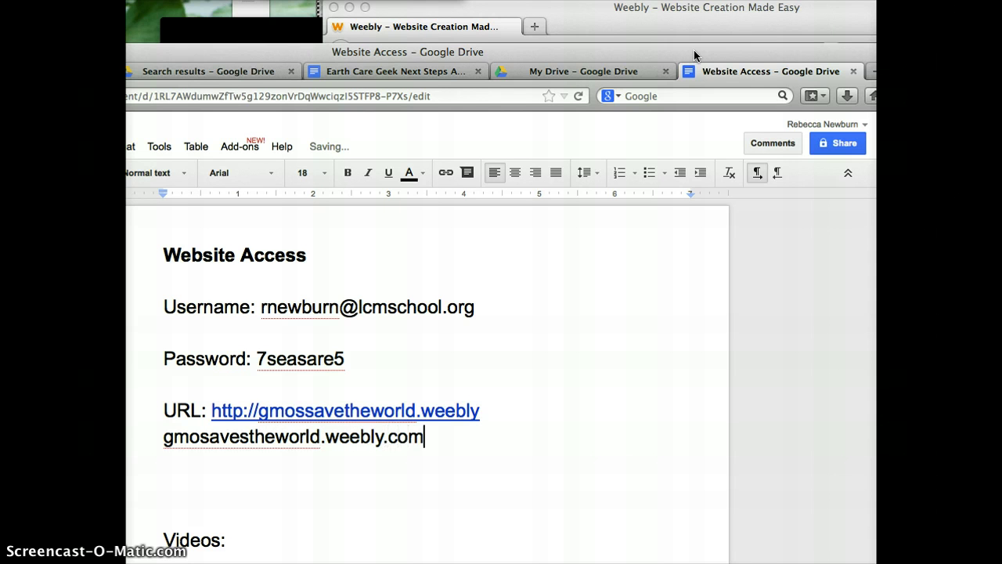
{"action": "left_click", "coordinate": [495, 414]}
{"action": "type", "text": ".com"}
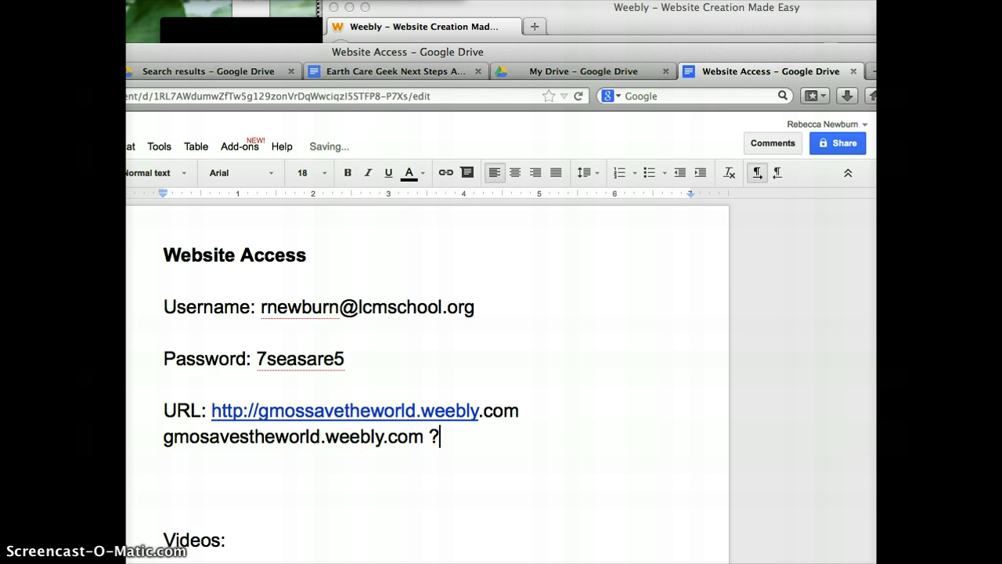
{"action": "left_click", "coordinate": [718, 17]}
{"action": "left_click_drag", "start_coordinate": [696, 23], "coordinate": [477, 8]}
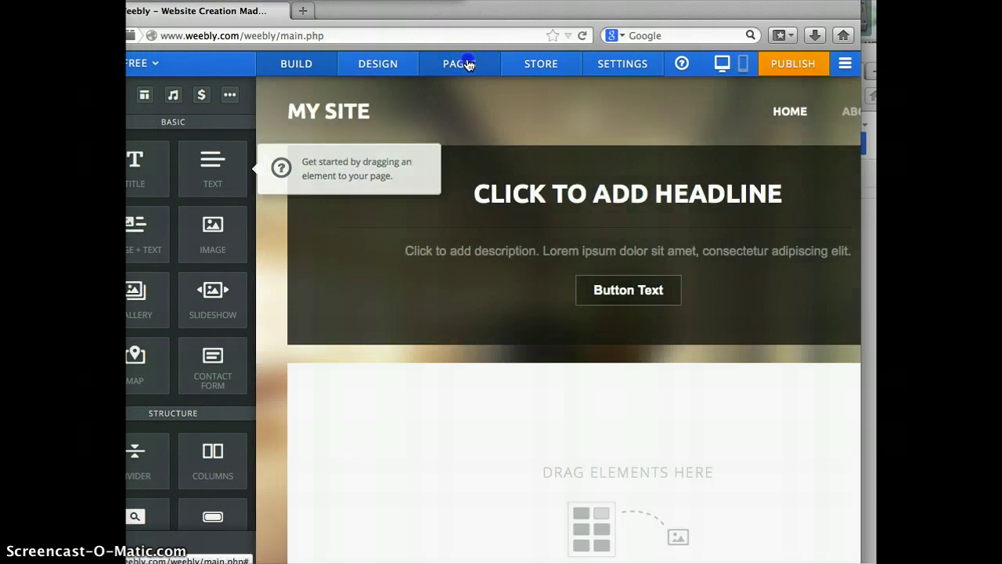
Step: Create a standard page named Learn with the No Header layout and save it
{"action": "left_click", "coordinate": [465, 63]}
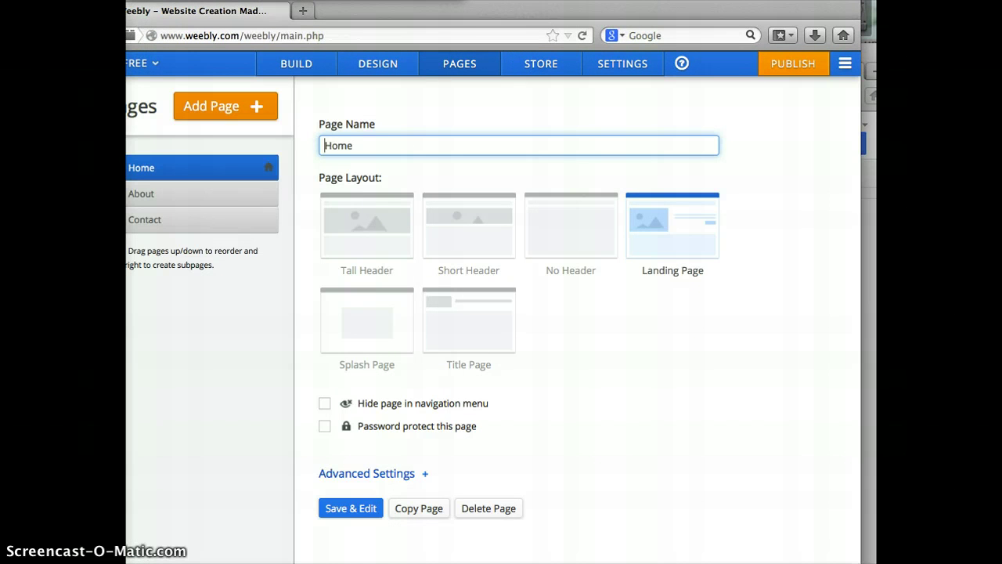
{"action": "left_click_drag", "start_coordinate": [452, 11], "coordinate": [486, 11]}
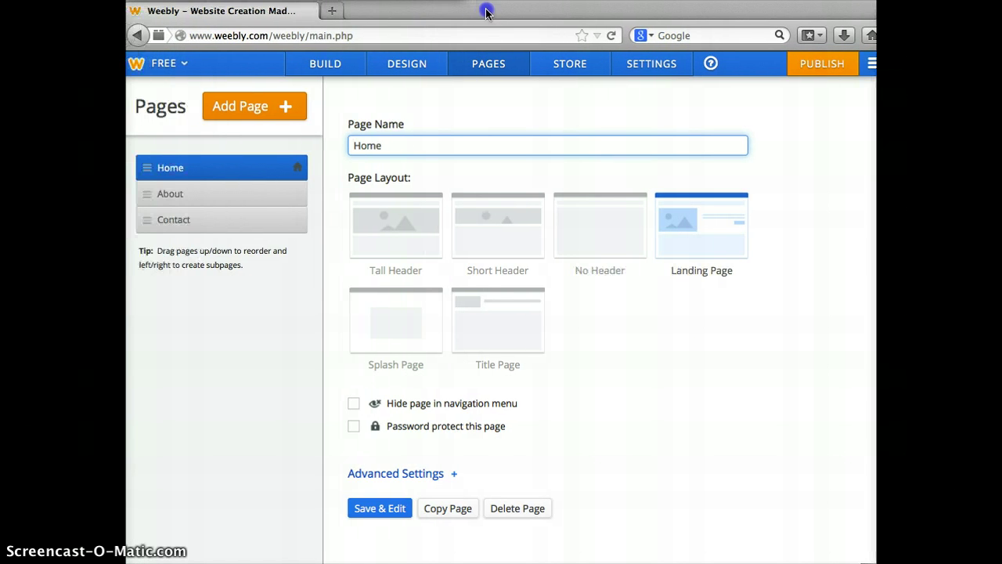
{"action": "left_click", "coordinate": [263, 106]}
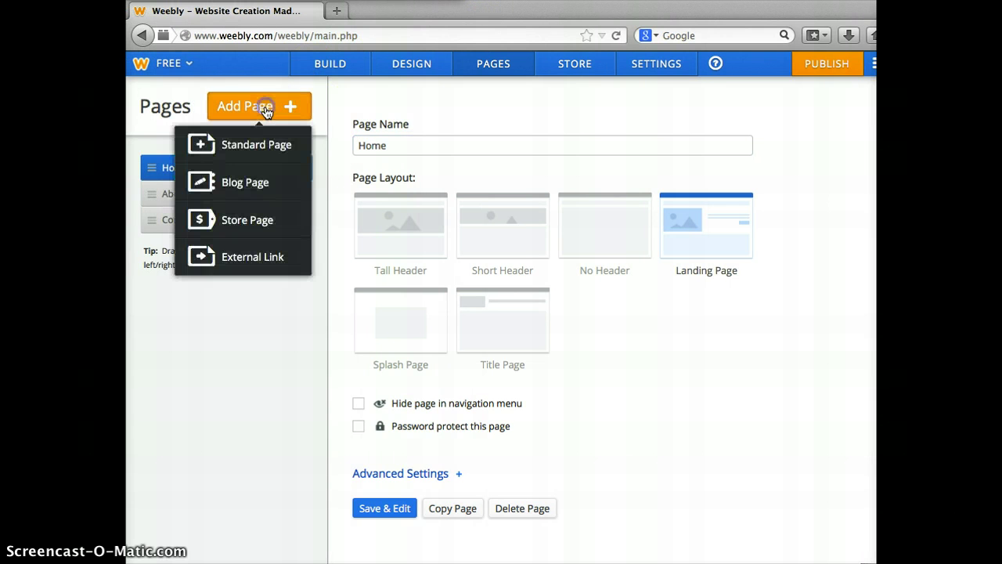
{"action": "left_click", "coordinate": [256, 144]}
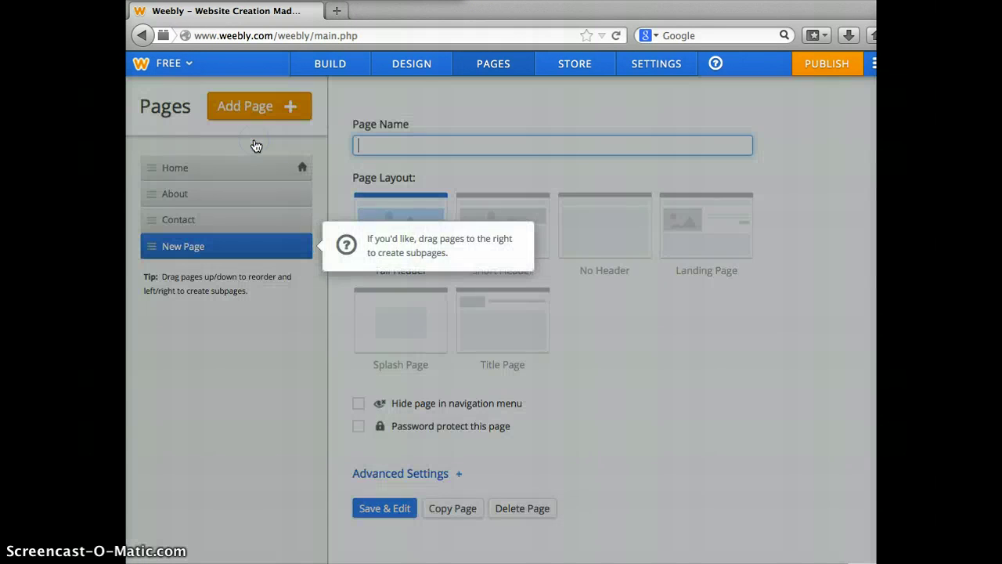
{"action": "left_click", "coordinate": [393, 144]}
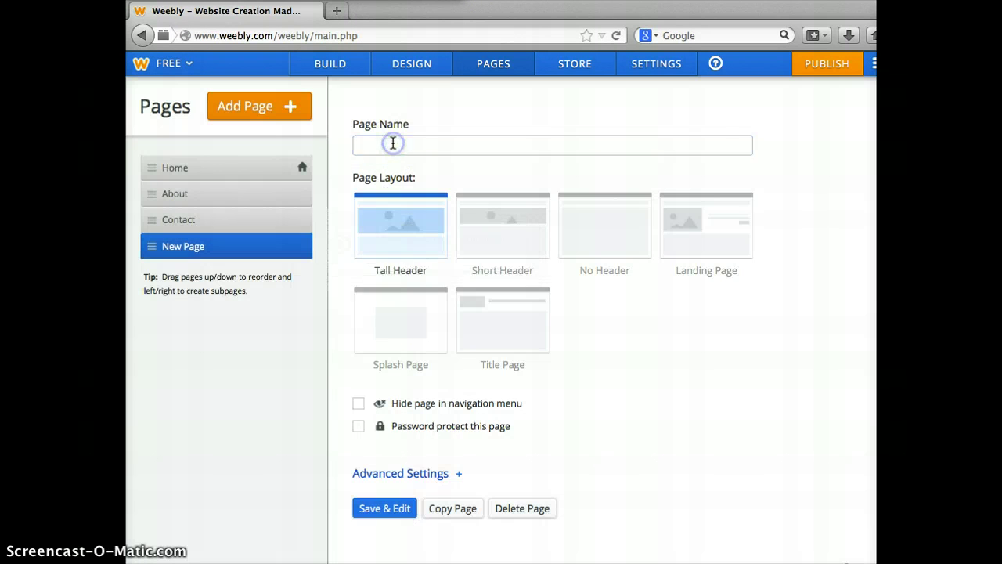
{"action": "left_click", "coordinate": [393, 144]}
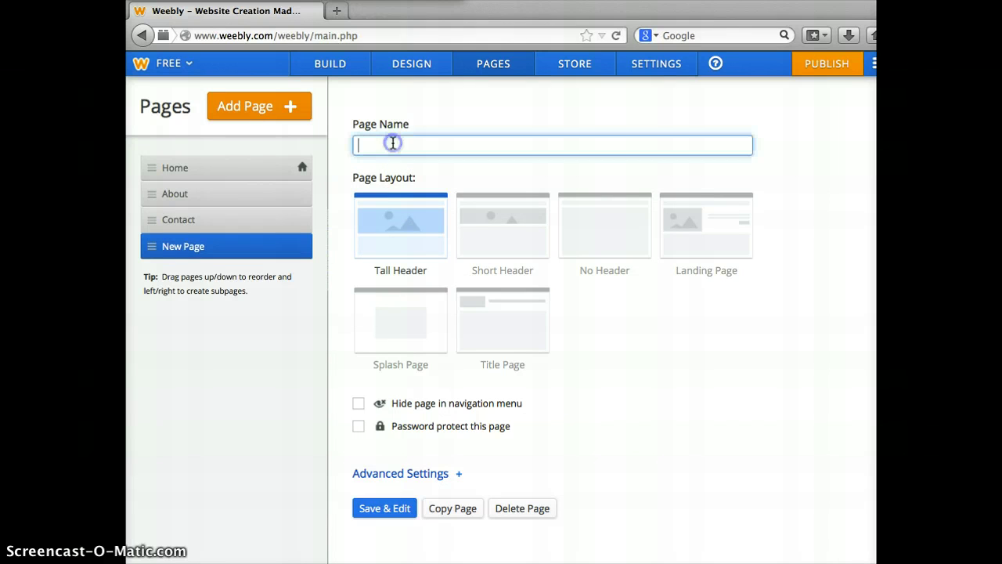
{"action": "type", "text": "Learn"}
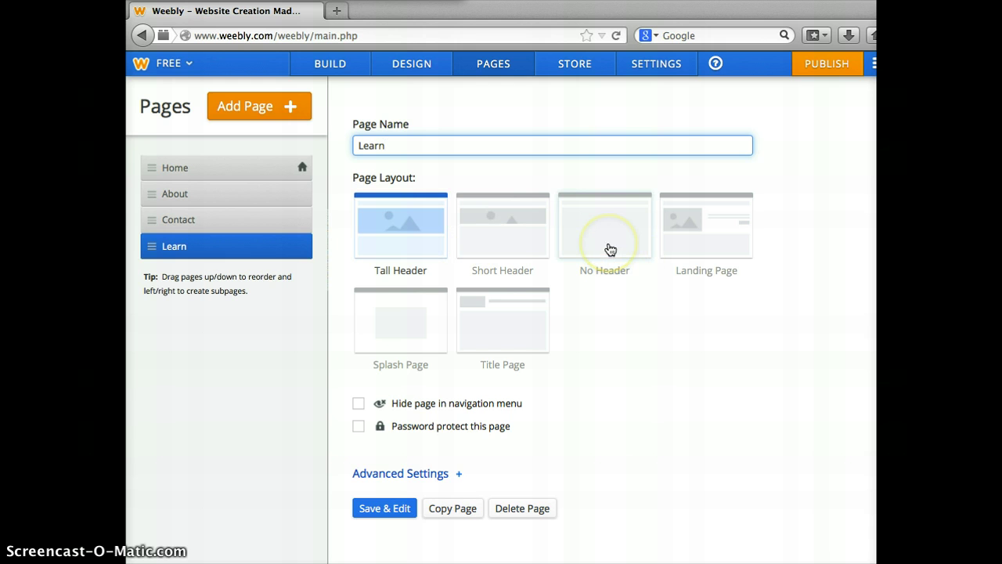
{"action": "left_click", "coordinate": [611, 249]}
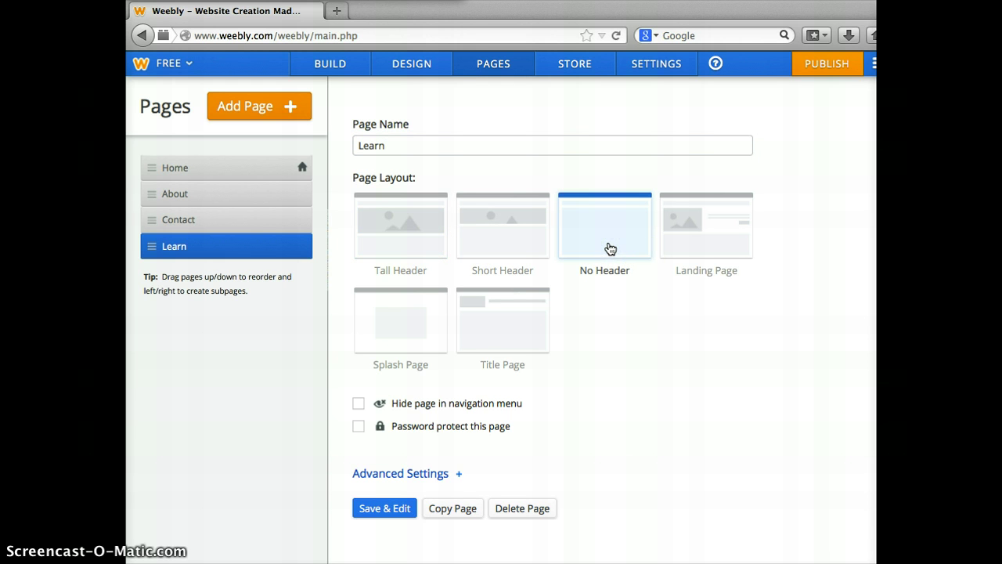
{"action": "left_click", "coordinate": [388, 509]}
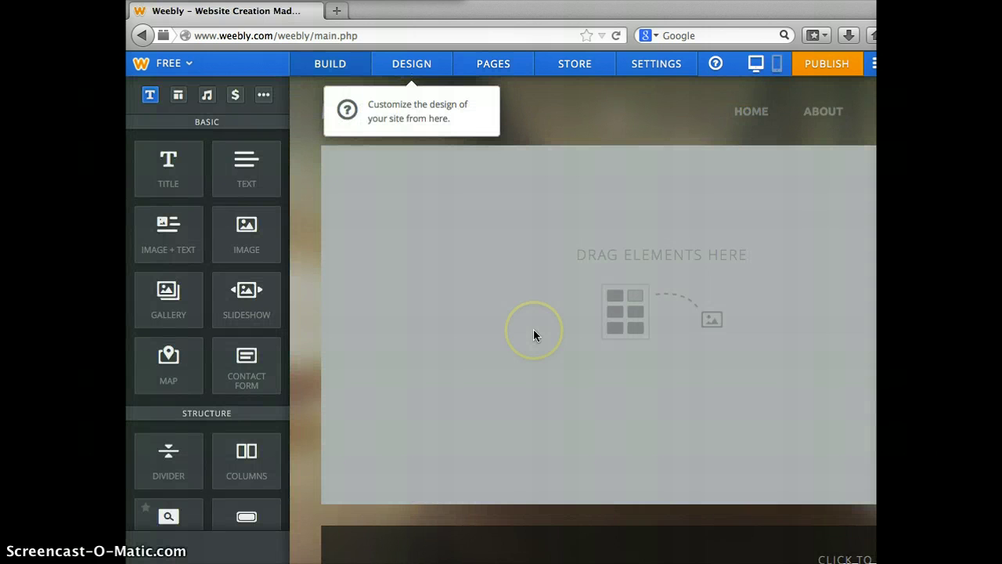
{"action": "left_click", "coordinate": [493, 64]}
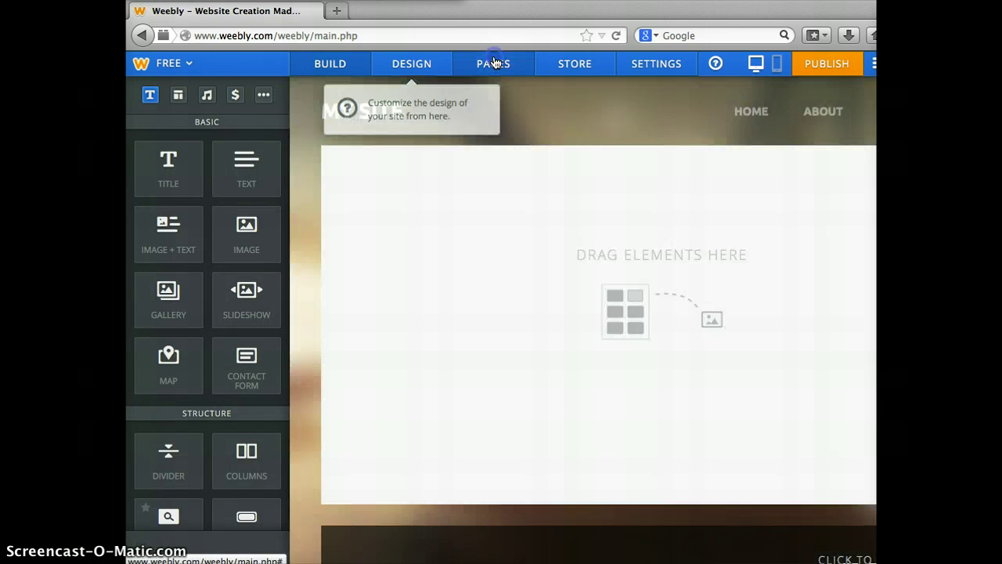
{"action": "left_click", "coordinate": [269, 109]}
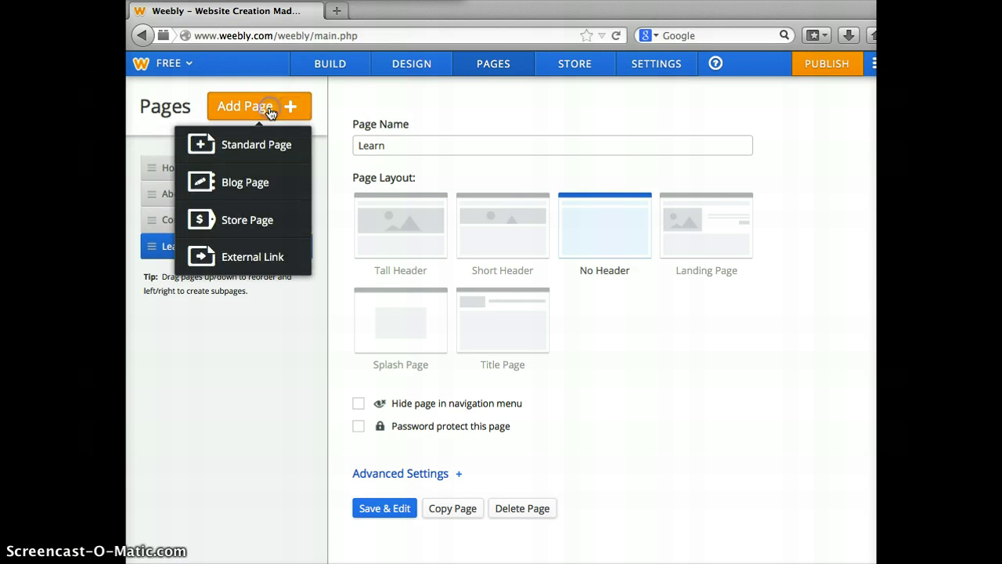
Step: Add a standard page named Act and switch it to the No Header layout
{"action": "left_click", "coordinate": [255, 146]}
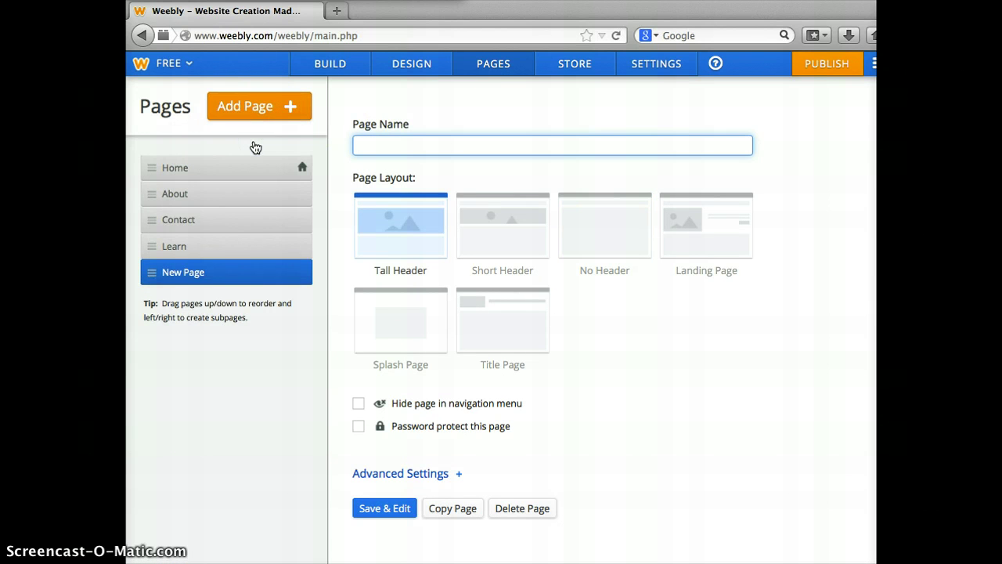
{"action": "type", "text": "Act"}
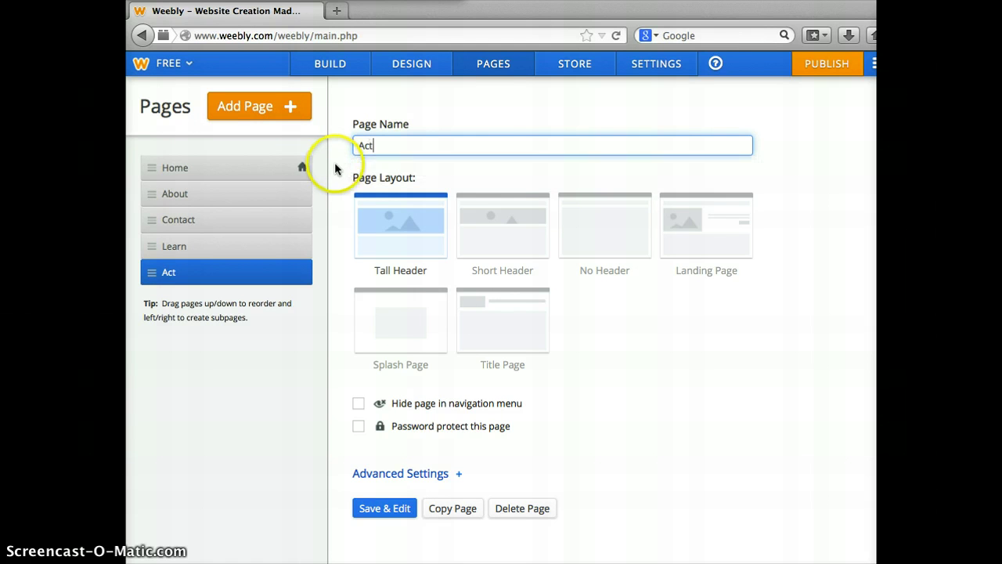
{"action": "left_click", "coordinate": [384, 509]}
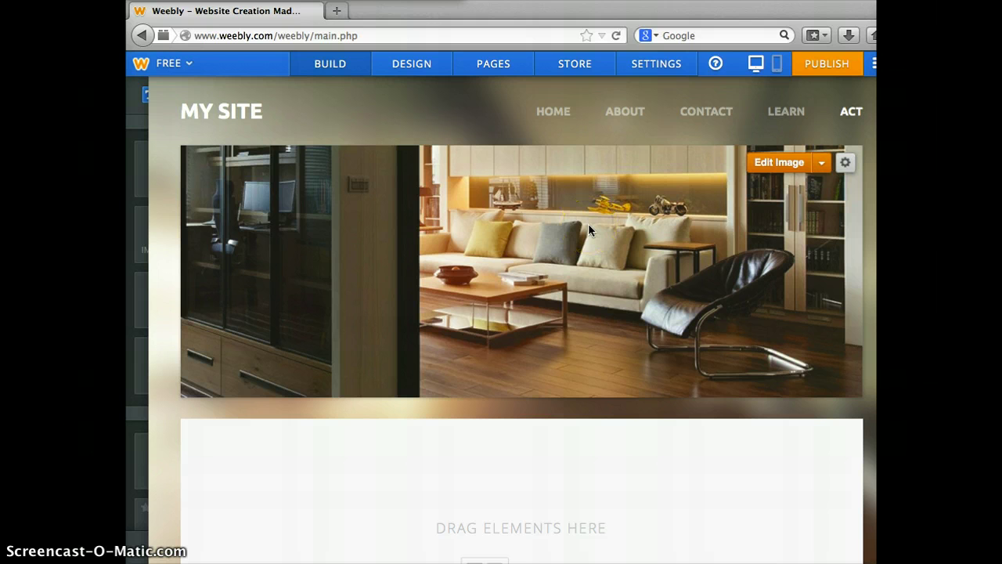
{"action": "left_click", "coordinate": [494, 63]}
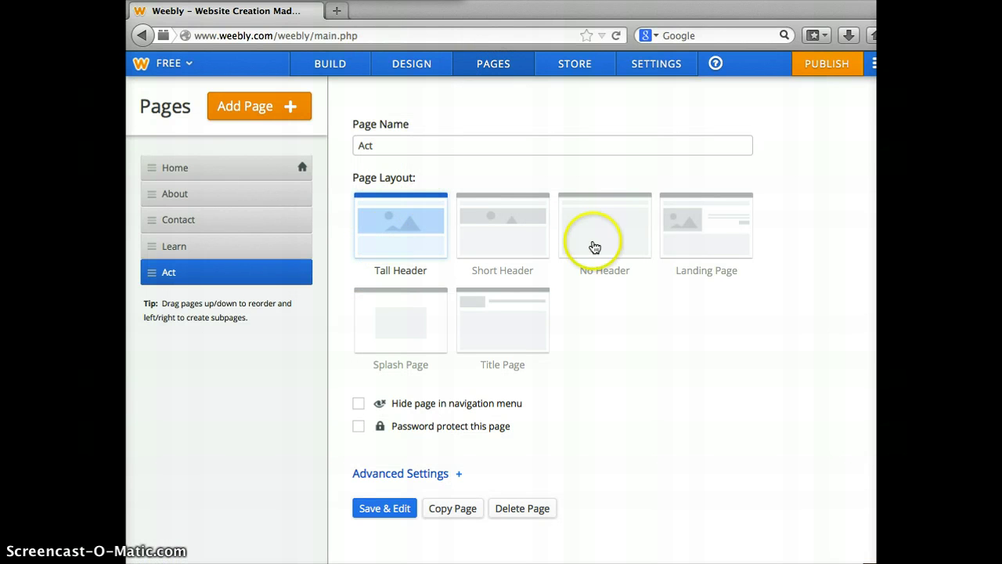
{"action": "left_click", "coordinate": [597, 243]}
{"action": "left_click", "coordinate": [385, 508]}
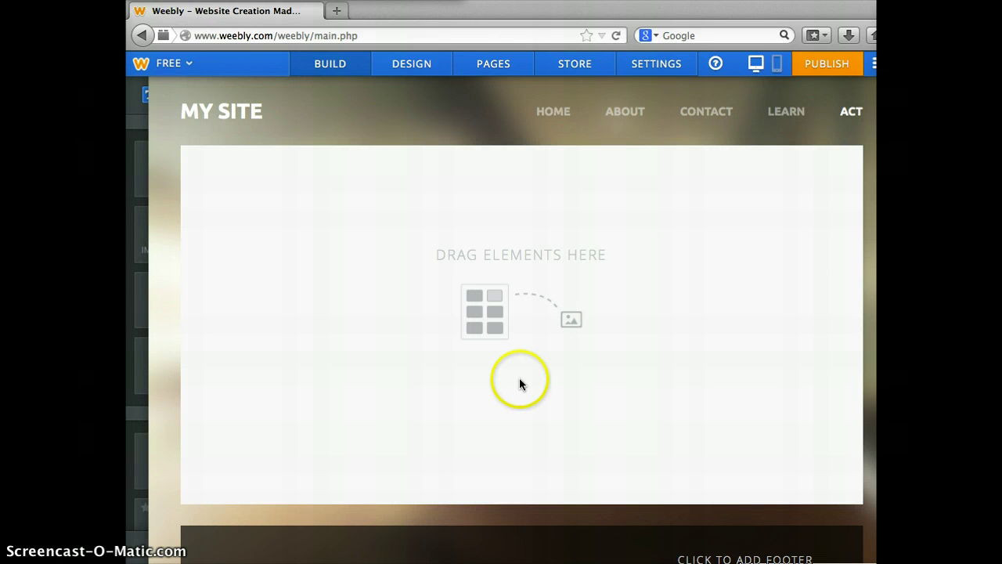
{"action": "left_click", "coordinate": [501, 64]}
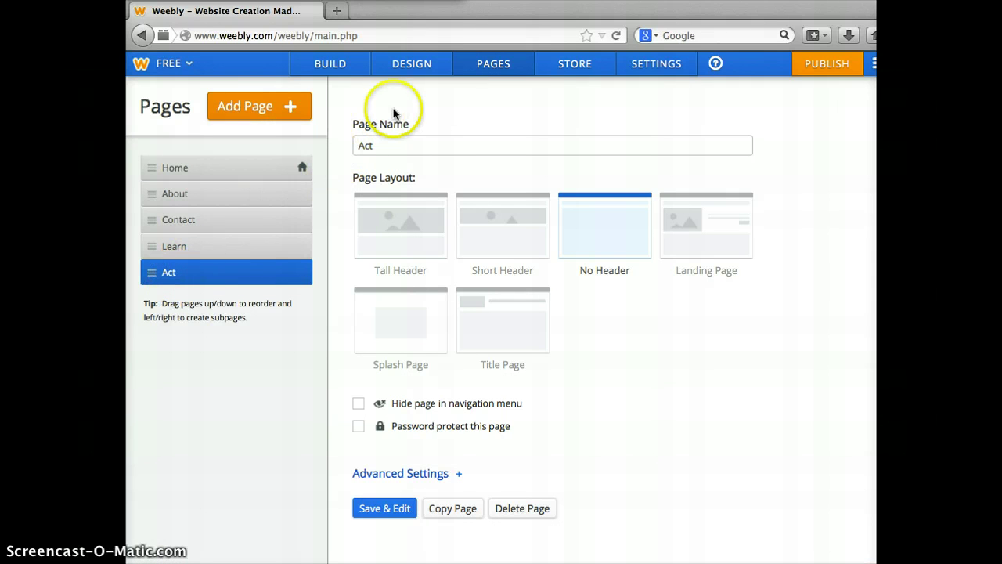
Step: Add a standard Geek Out page with the No Header layout and save it
{"action": "left_click", "coordinate": [288, 109]}
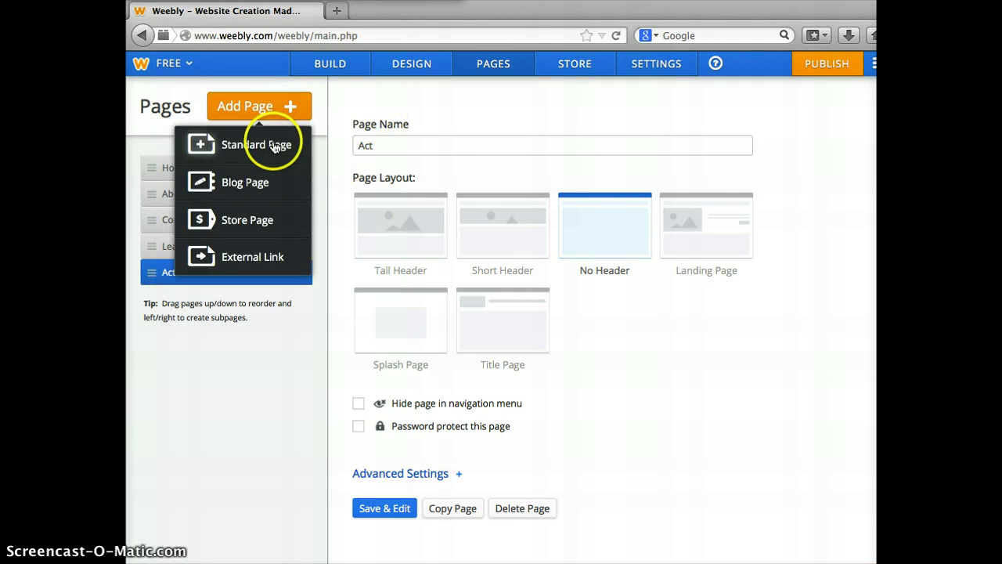
{"action": "left_click", "coordinate": [271, 144]}
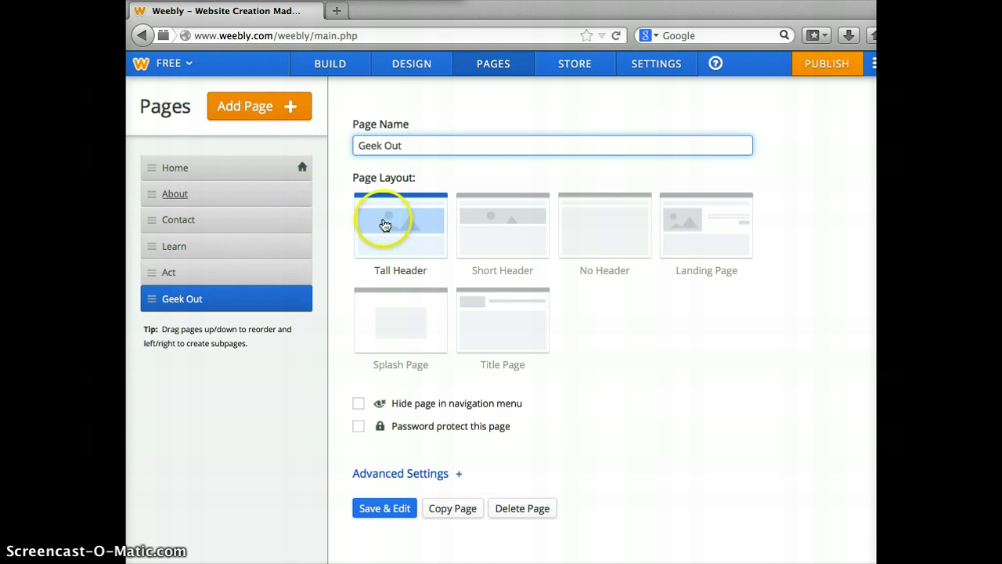
{"action": "left_click", "coordinate": [600, 233]}
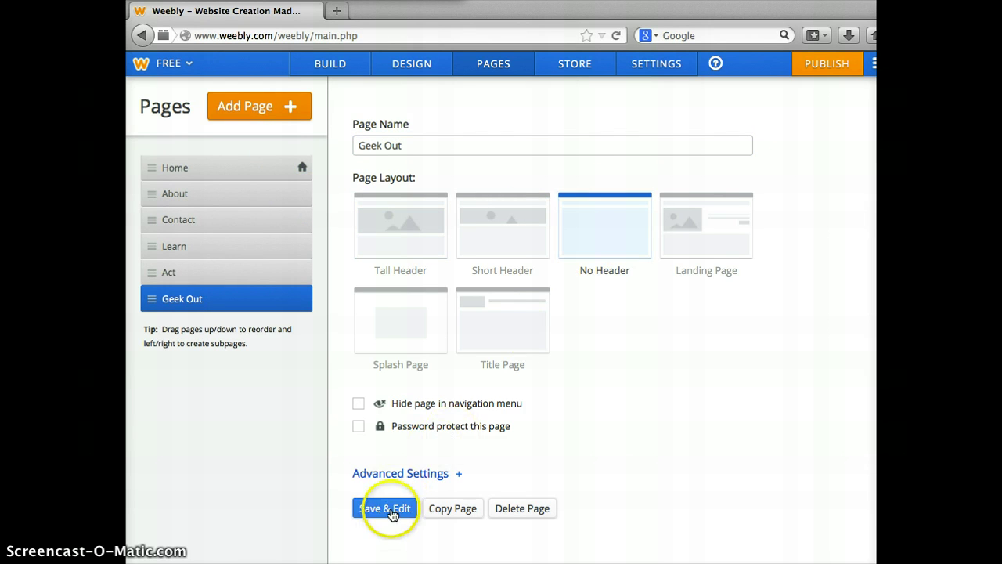
{"action": "left_click", "coordinate": [392, 510]}
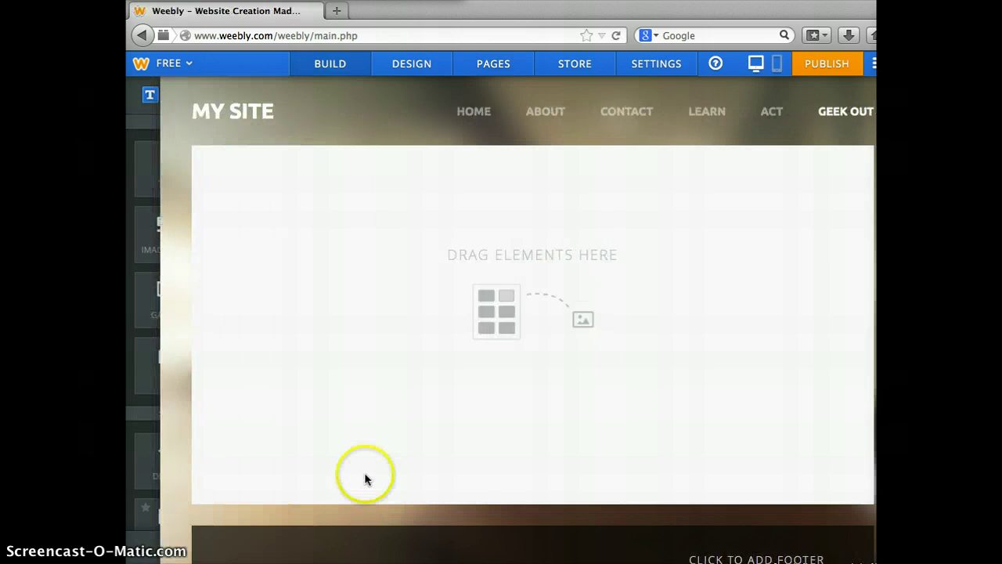
{"action": "left_click", "coordinate": [499, 66]}
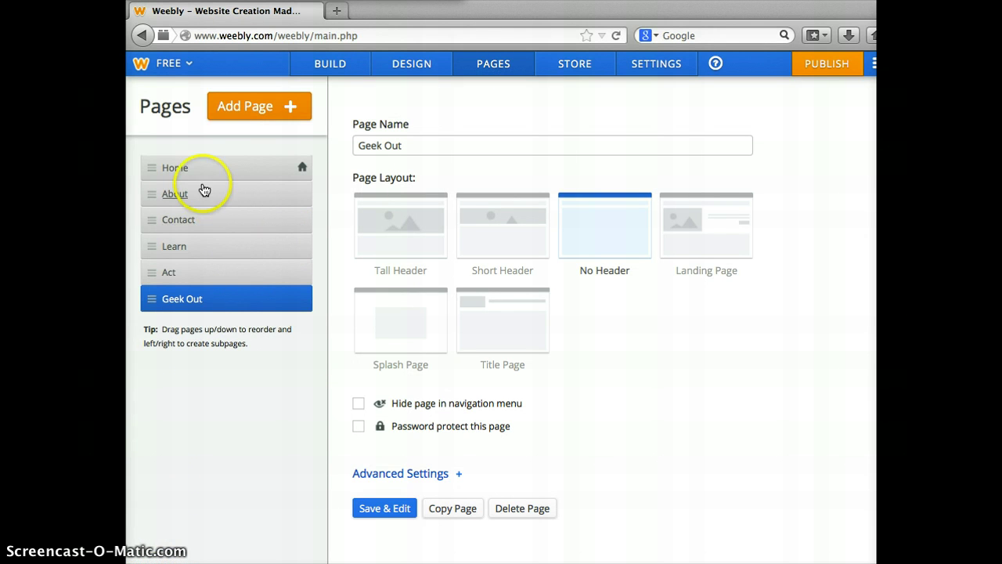
Step: Drag About and Contact below Geek Out, giving Home, Learn, Act, Geek Out, About, Contact
{"action": "left_click", "coordinate": [203, 196]}
{"action": "left_click_drag", "start_coordinate": [203, 196], "coordinate": [195, 313]}
{"action": "left_click_drag", "start_coordinate": [193, 193], "coordinate": [191, 321]}
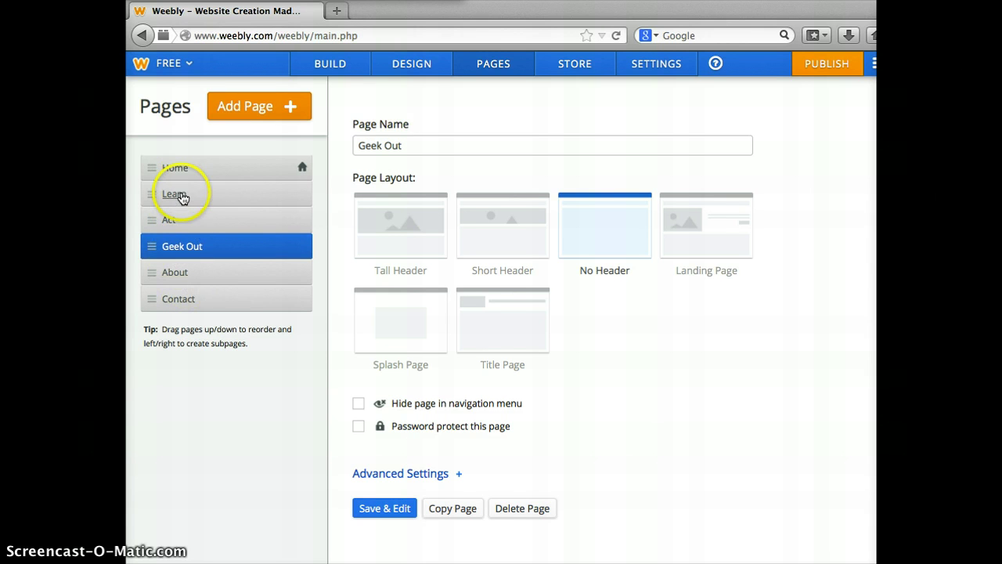
{"action": "left_click", "coordinate": [179, 195]}
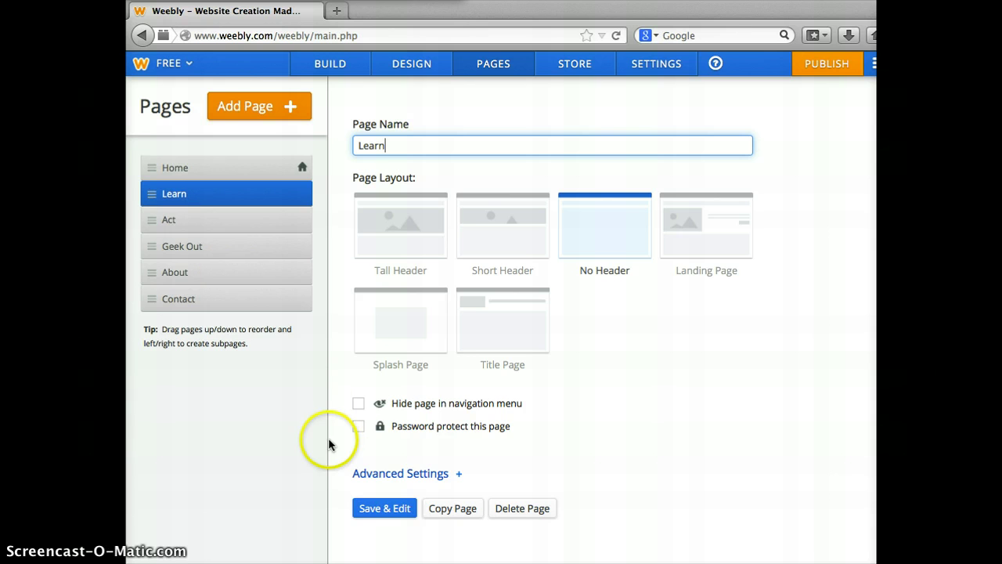
Step: Save and open the Learn page for editing, with the browser window positioned over the Google Doc
{"action": "left_click", "coordinate": [385, 510]}
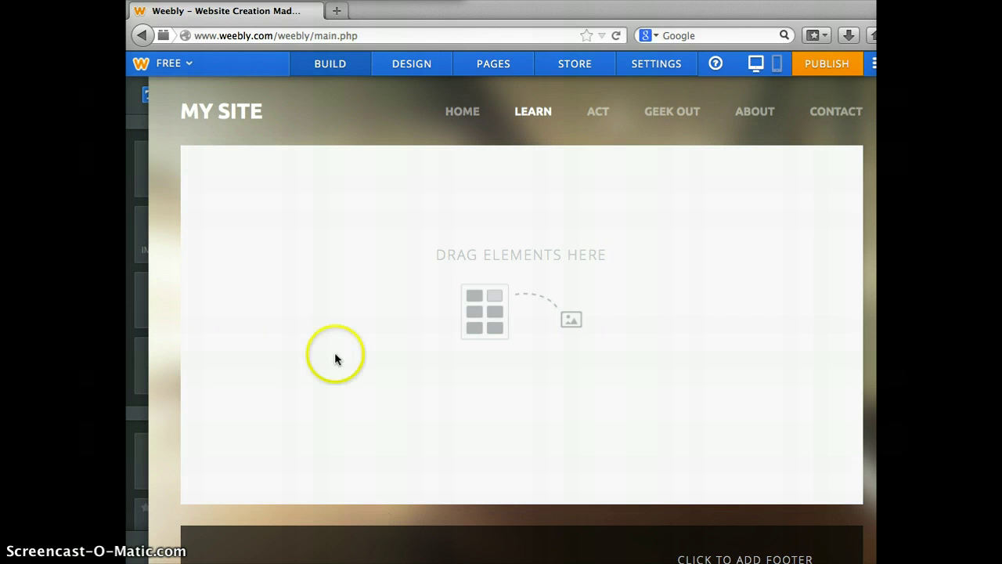
{"action": "left_click_drag", "start_coordinate": [532, 12], "coordinate": [662, 9]}
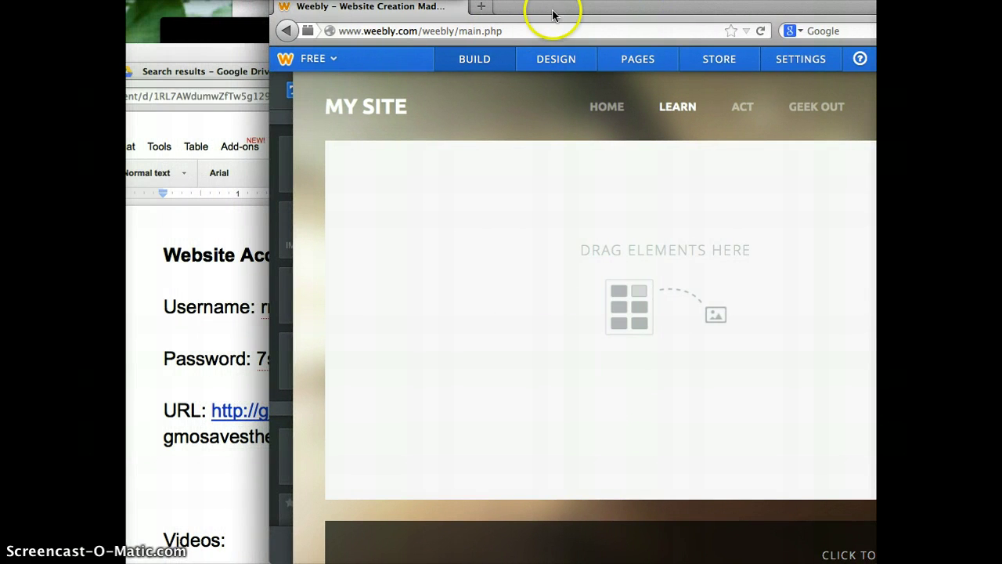
{"action": "left_click_drag", "start_coordinate": [553, 14], "coordinate": [381, 11]}
Step: Drop a Title element at the top of the Learn page and start editing its text
{"action": "left_click", "coordinate": [139, 197]}
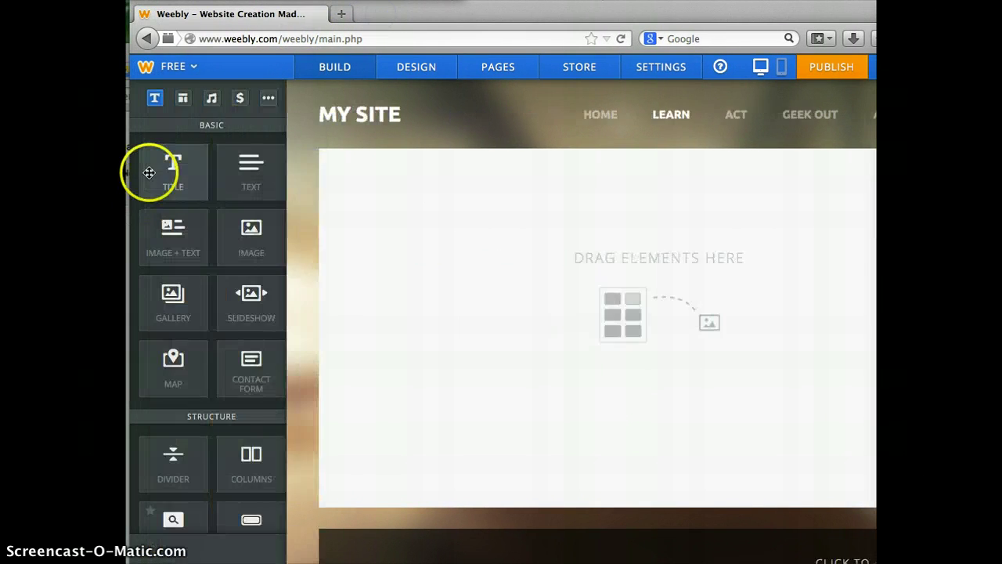
{"action": "left_click_drag", "start_coordinate": [173, 166], "coordinate": [266, 207]}
{"action": "left_click", "coordinate": [279, 206]}
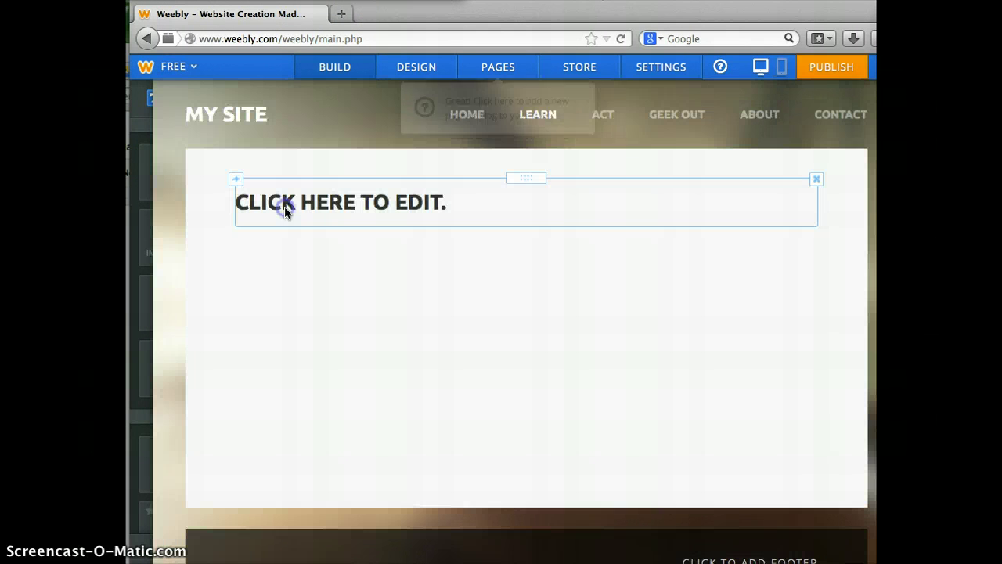
{"action": "mouse_move", "coordinate": [144, 173]}
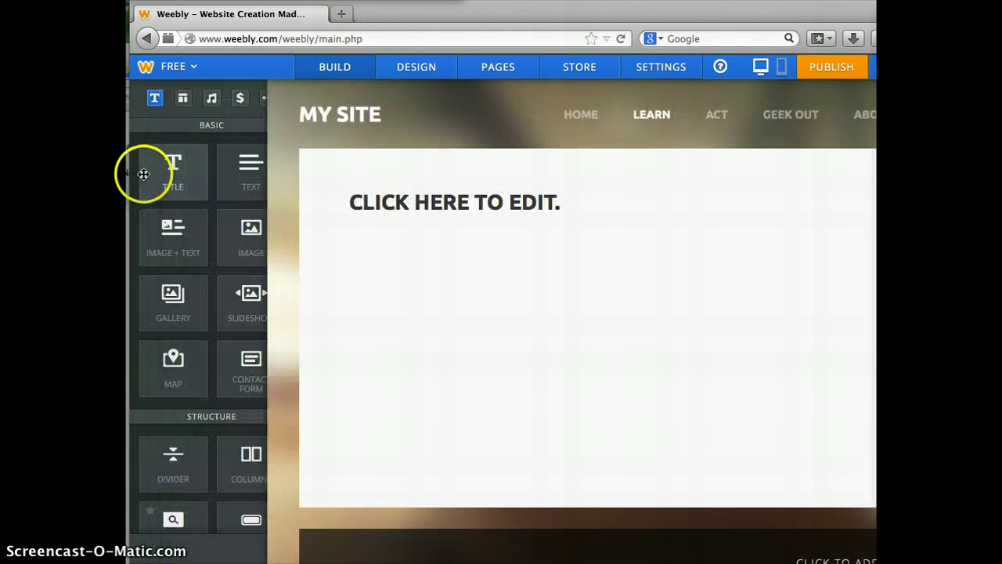
{"action": "left_click", "coordinate": [379, 202]}
Step: Type LEARN into the first title, then add a second title reading SUMMARY below it
{"action": "type", "text": "LEARN"}
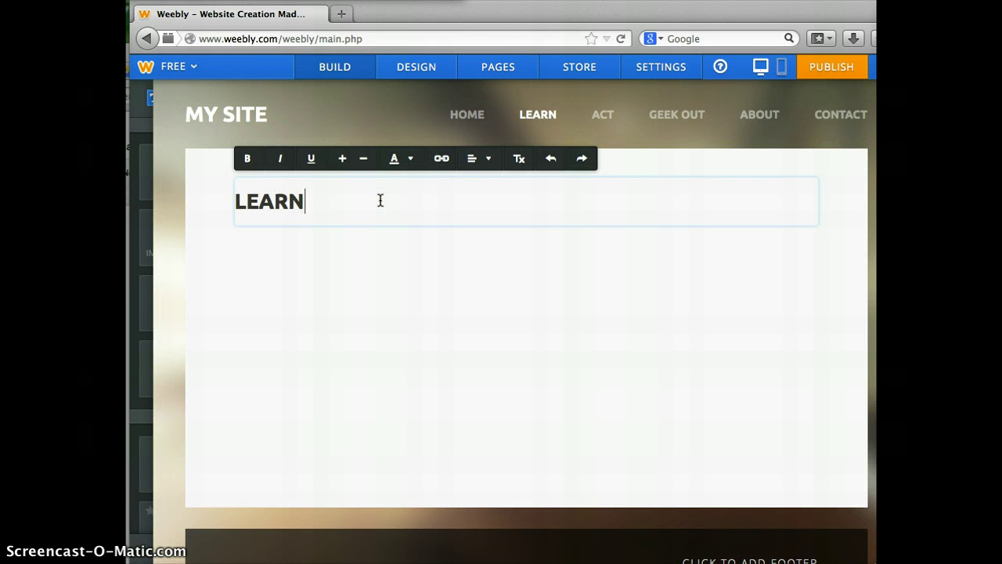
{"action": "mouse_move", "coordinate": [159, 185]}
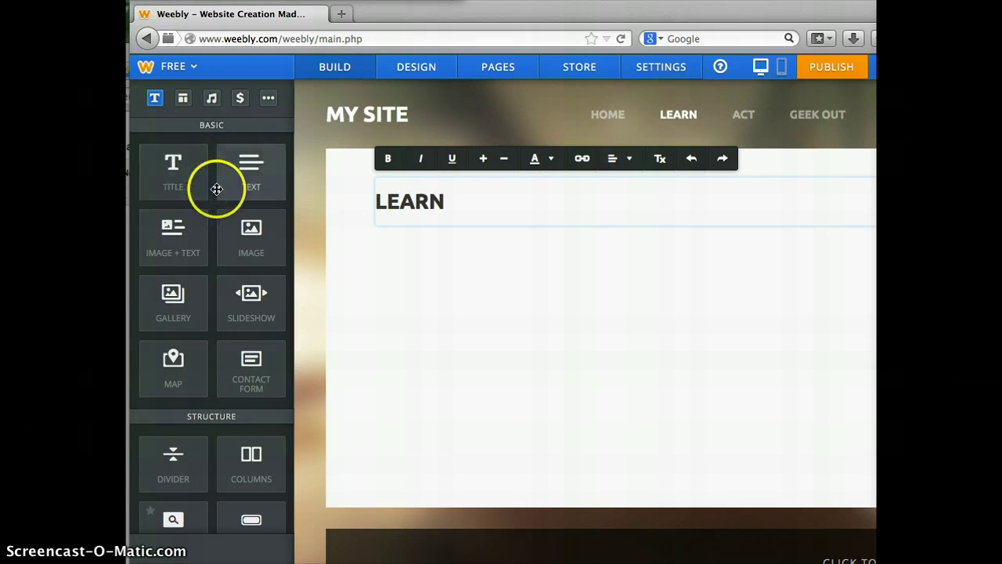
{"action": "left_click_drag", "start_coordinate": [211, 187], "coordinate": [271, 264]}
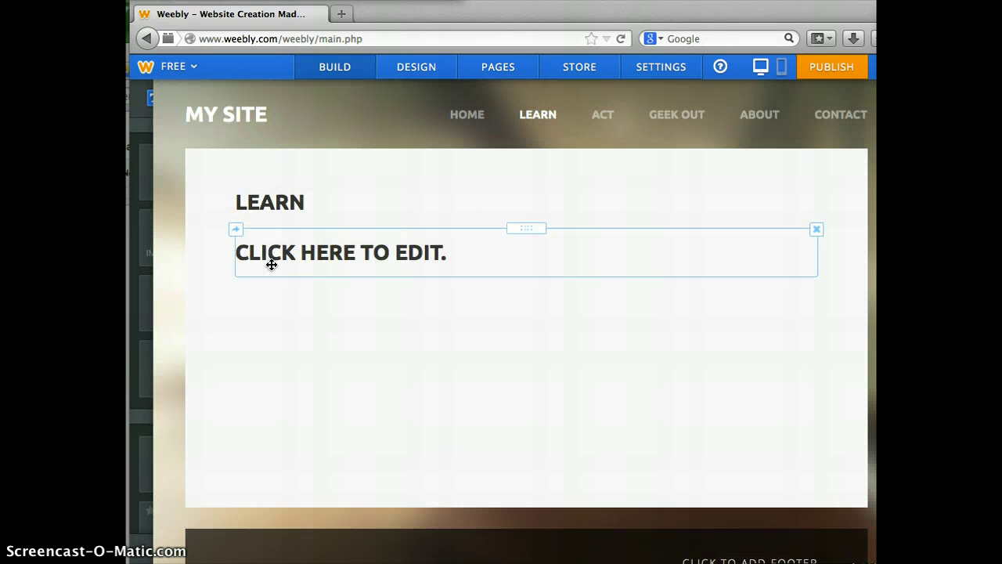
{"action": "left_click", "coordinate": [287, 264]}
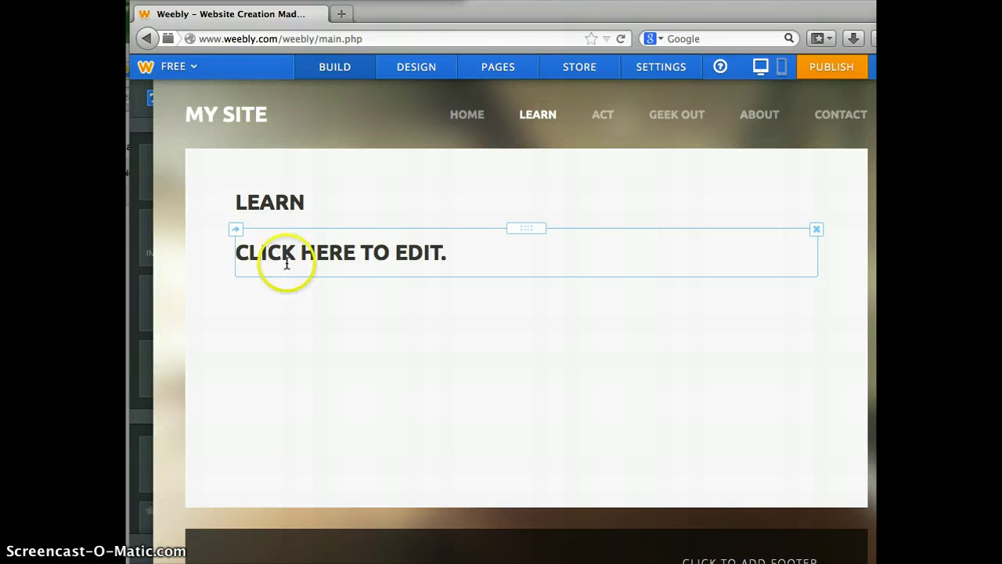
{"action": "type", "text": "SUMMARY"}
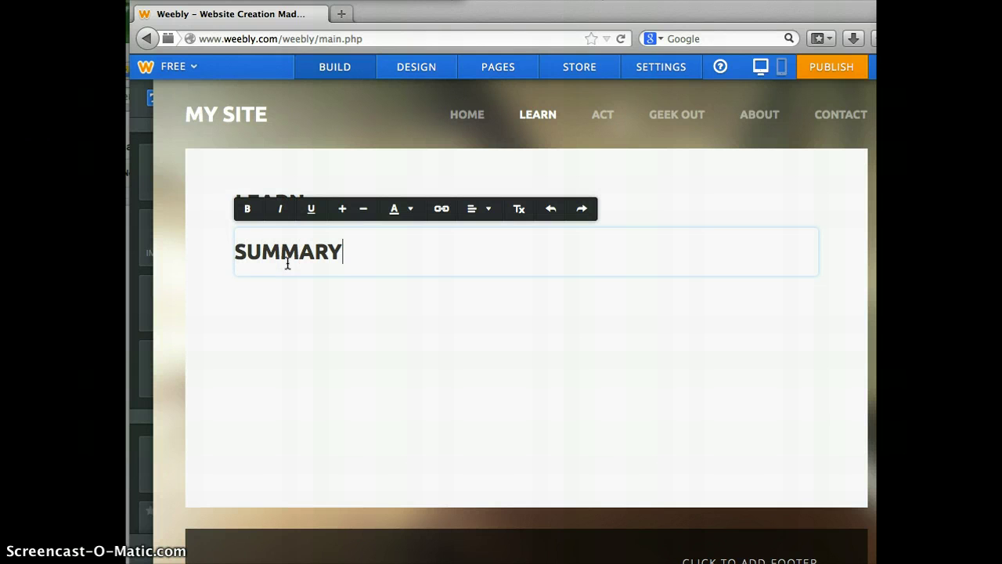
{"action": "left_click", "coordinate": [273, 274]}
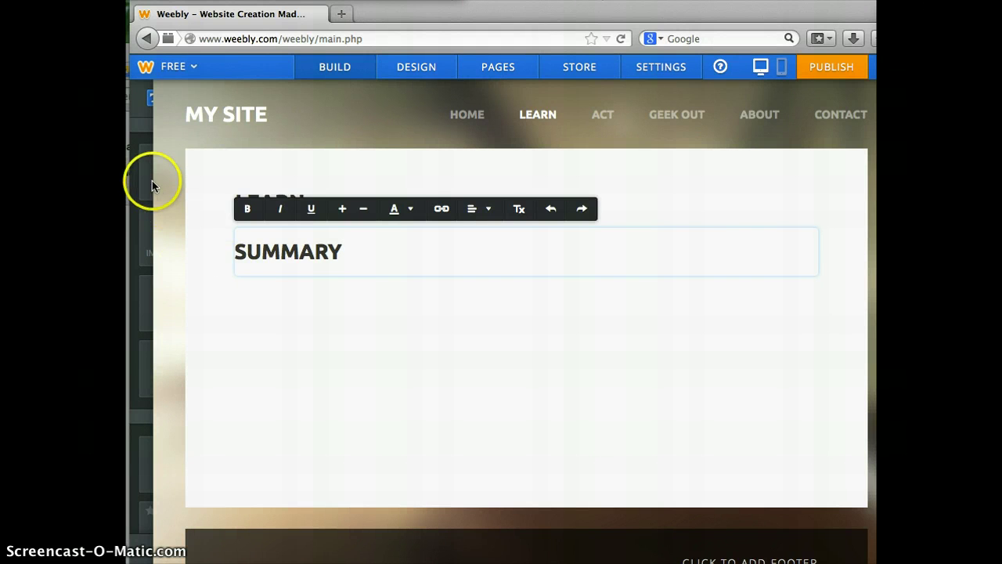
Step: Add a Text block below SUMMARY and fill it with placeholder body text
{"action": "mouse_move", "coordinate": [149, 168]}
{"action": "left_click_drag", "start_coordinate": [262, 172], "coordinate": [306, 309]}
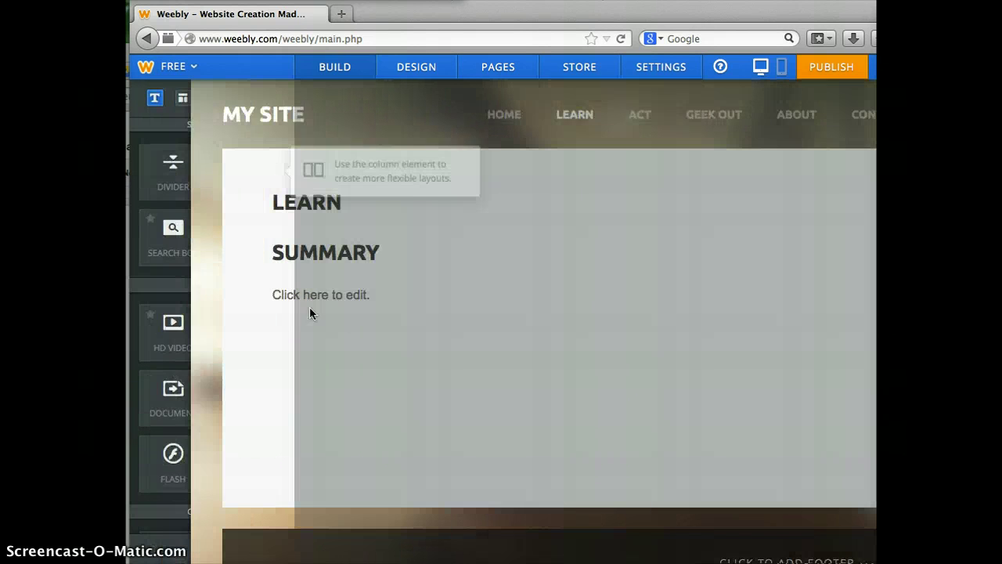
{"action": "left_click", "coordinate": [234, 286]}
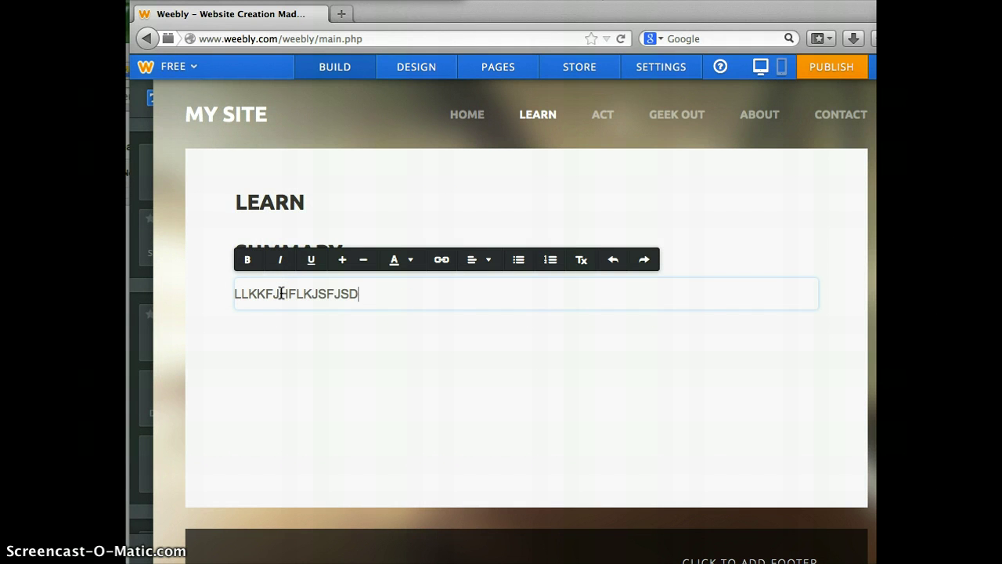
{"action": "left_click", "coordinate": [319, 324]}
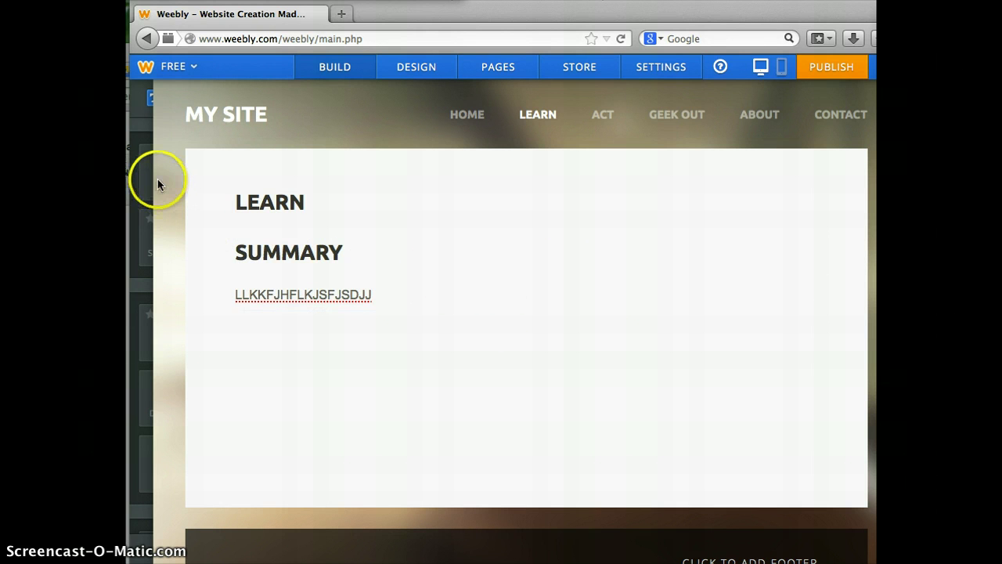
Step: Insert a two-column section and move the SUMMARY title and body text into its left column
{"action": "mouse_move", "coordinate": [134, 174]}
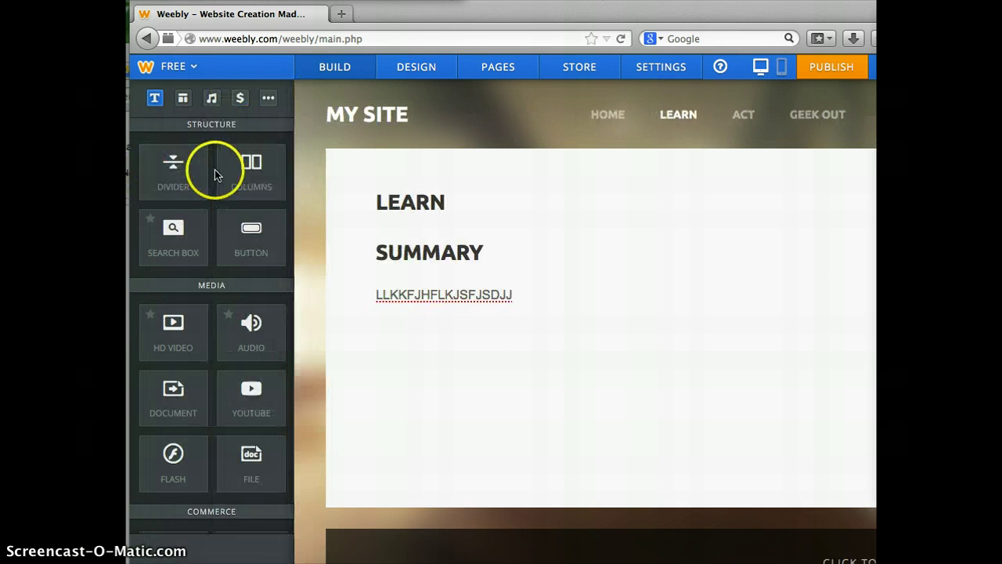
{"action": "left_click_drag", "start_coordinate": [243, 168], "coordinate": [328, 306]}
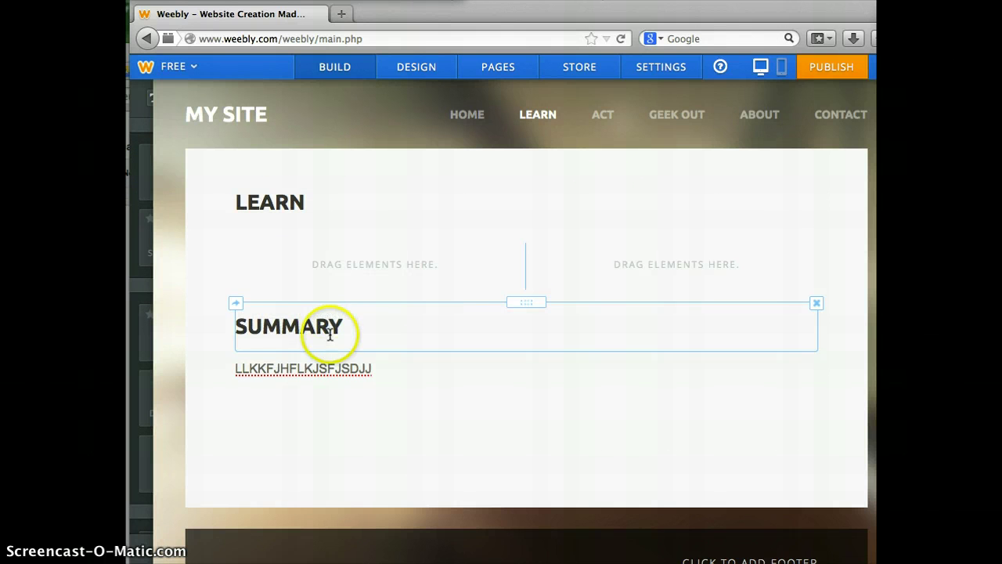
{"action": "mouse_move", "coordinate": [194, 164]}
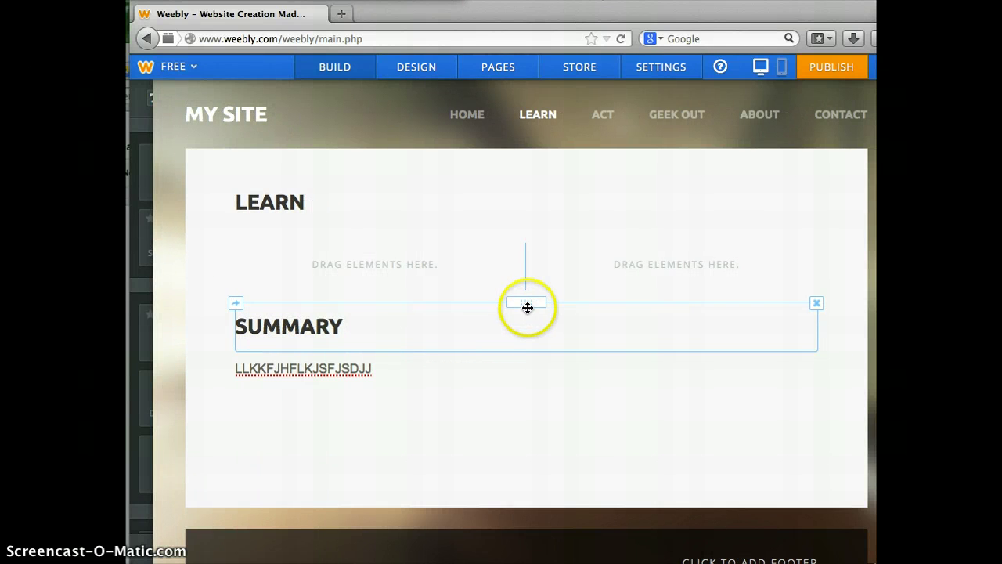
{"action": "left_click_drag", "start_coordinate": [527, 308], "coordinate": [461, 264]}
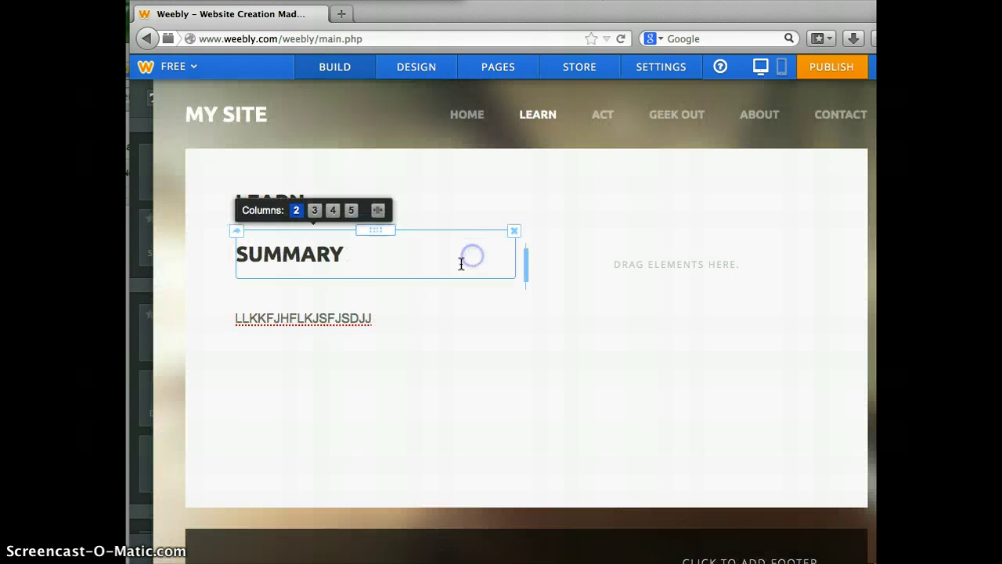
{"action": "left_click_drag", "start_coordinate": [530, 298], "coordinate": [454, 279]}
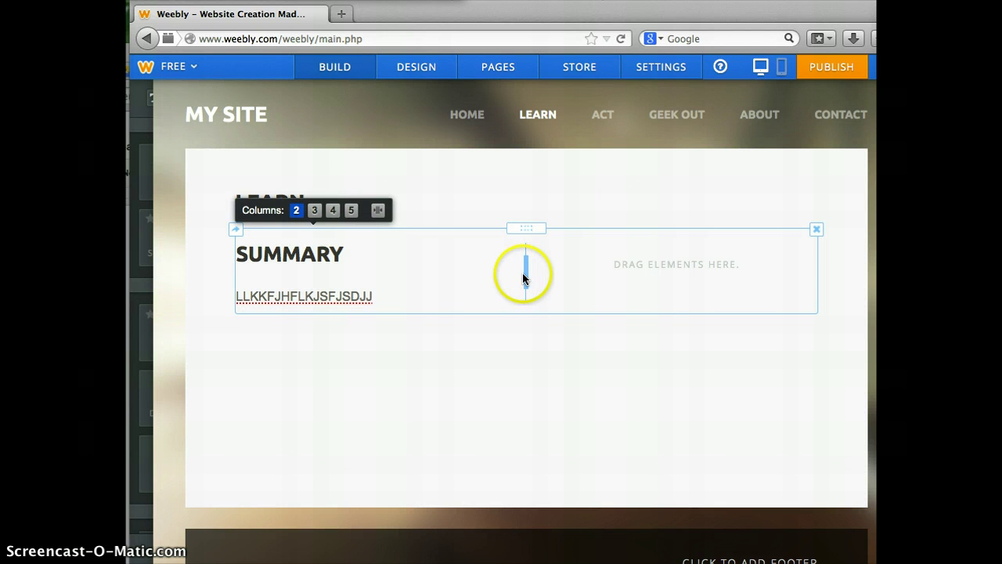
Step: Adjust the column split, then add a Divider line below SUMMARY
{"action": "left_click_drag", "start_coordinate": [525, 273], "coordinate": [641, 275]}
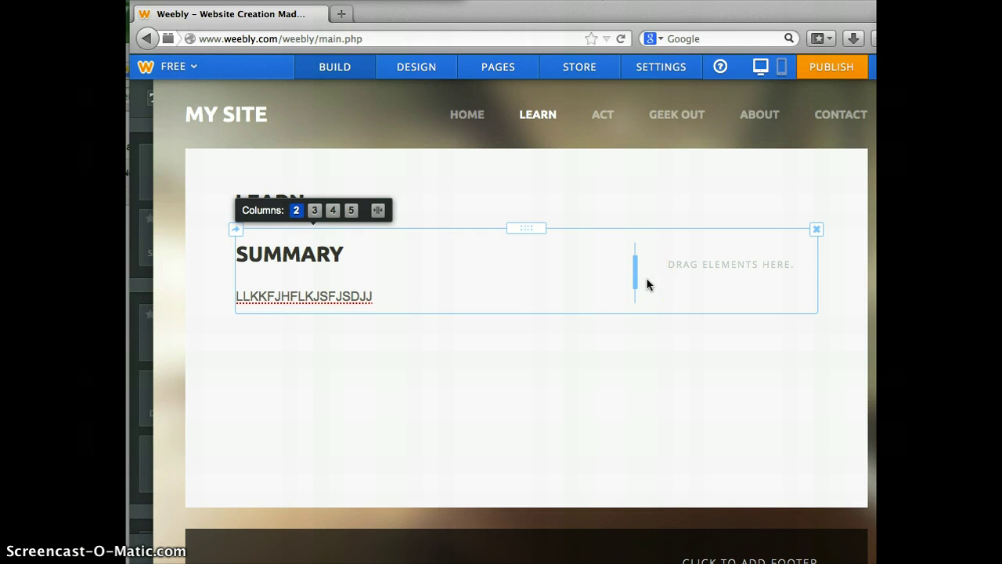
{"action": "left_click_drag", "start_coordinate": [634, 274], "coordinate": [500, 270]}
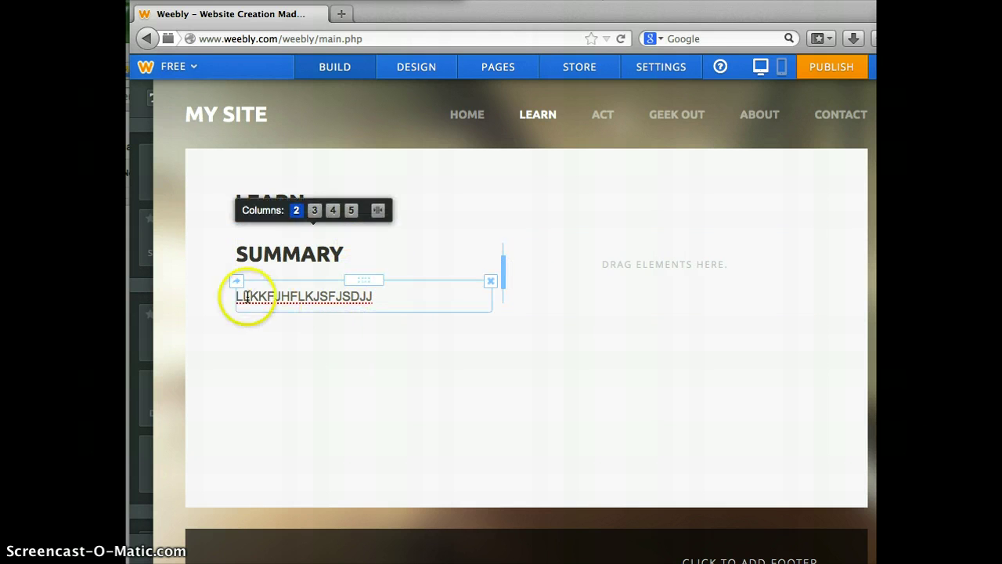
{"action": "mouse_move", "coordinate": [145, 168]}
{"action": "left_click_drag", "start_coordinate": [151, 168], "coordinate": [314, 278]}
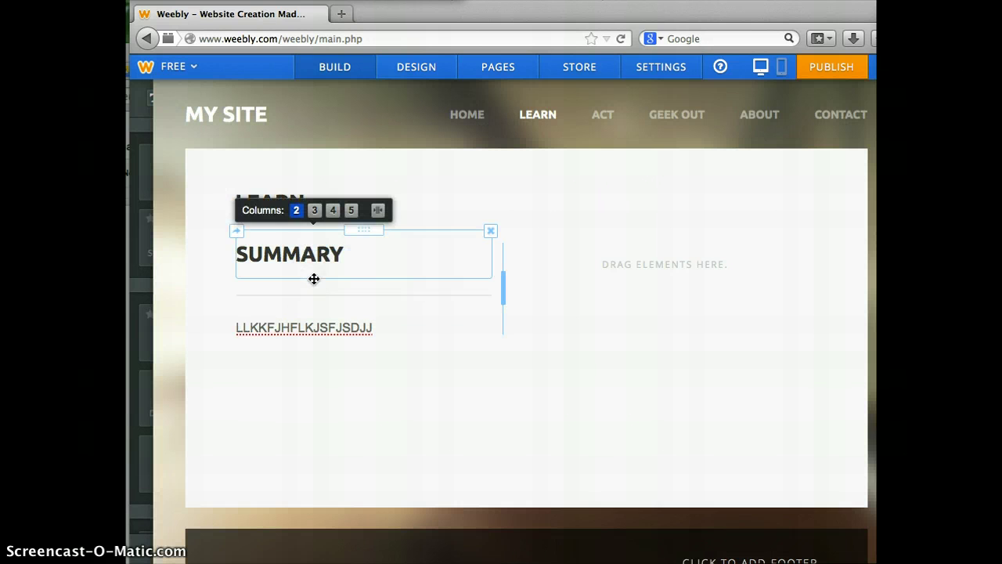
Step: Deselect the page elements and move the Firefox window aside to reveal the Website Access document
{"action": "left_click", "coordinate": [310, 382]}
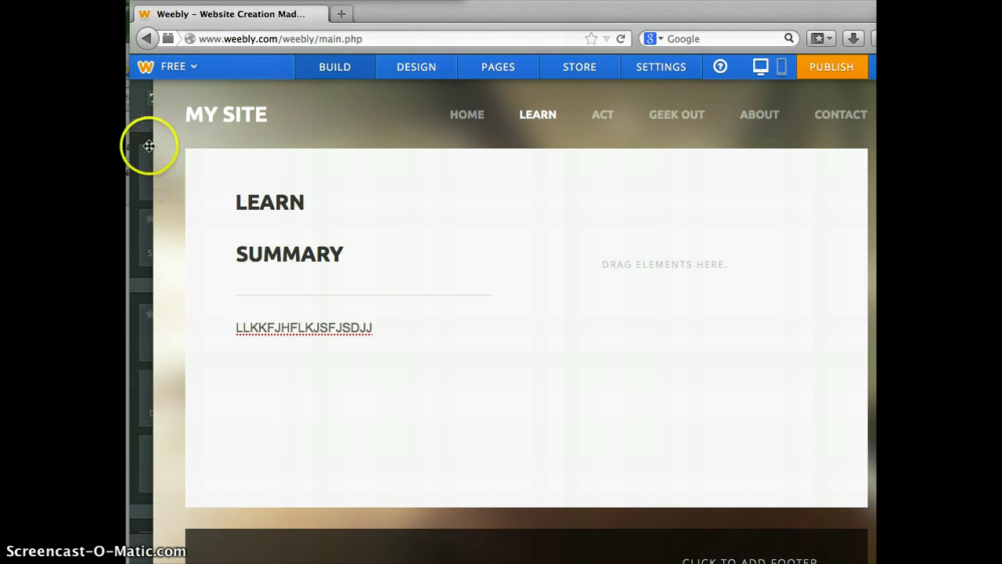
{"action": "mouse_move", "coordinate": [160, 169]}
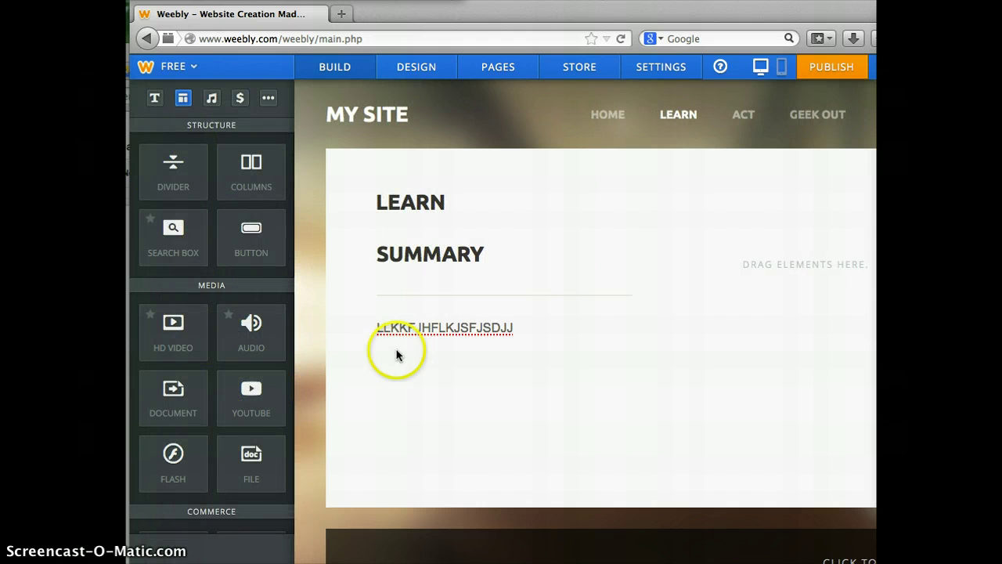
{"action": "left_click", "coordinate": [543, 258]}
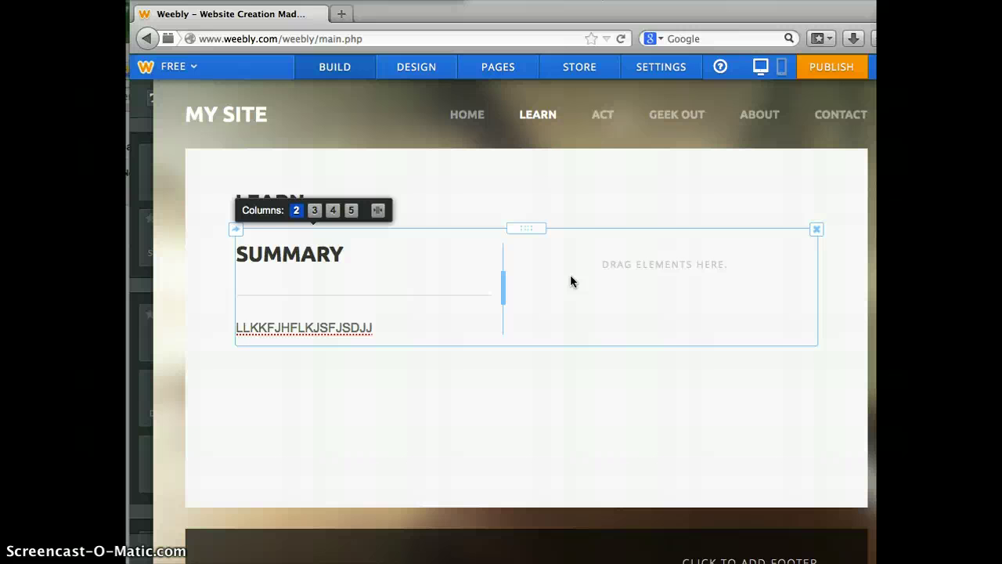
{"action": "left_click", "coordinate": [566, 175]}
{"action": "left_click_drag", "start_coordinate": [483, 18], "coordinate": [692, 75]}
{"action": "left_click_drag", "start_coordinate": [313, 61], "coordinate": [383, 28]}
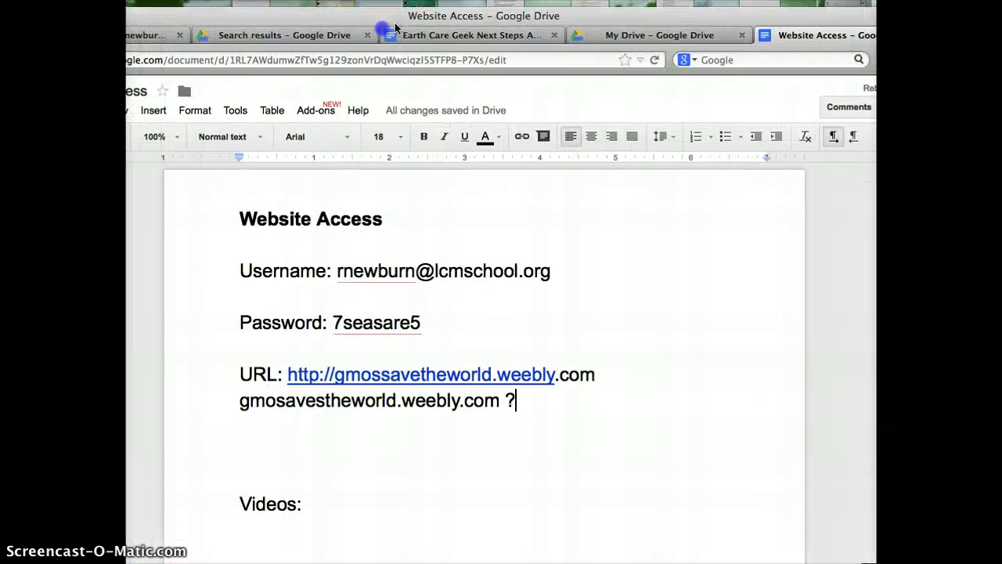
Step: Shift the Website Access document aside and bring the Weebly editor back to the front
{"action": "left_click", "coordinate": [404, 295]}
{"action": "left_click", "coordinate": [430, 233]}
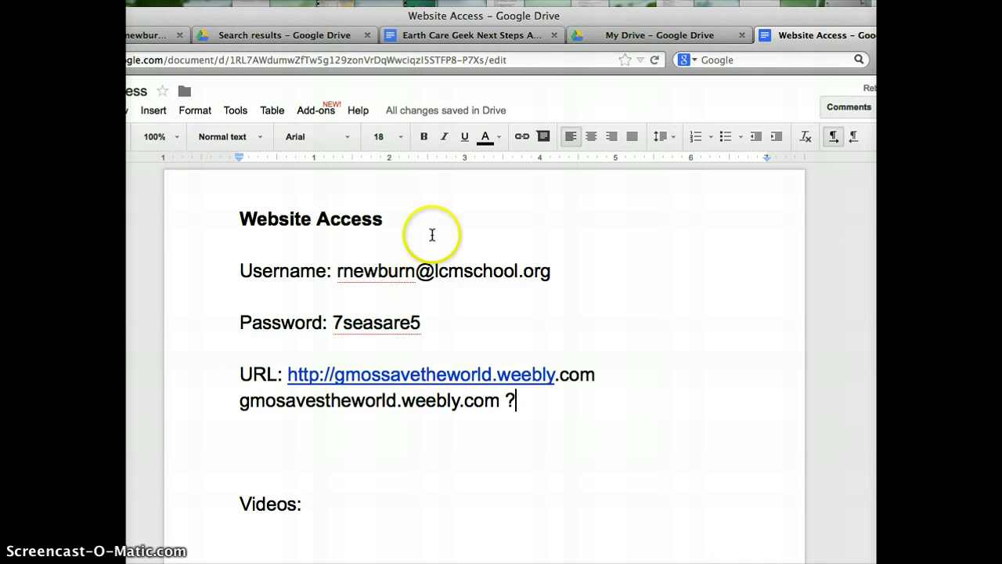
{"action": "left_click_drag", "start_coordinate": [689, 23], "coordinate": [569, 61]}
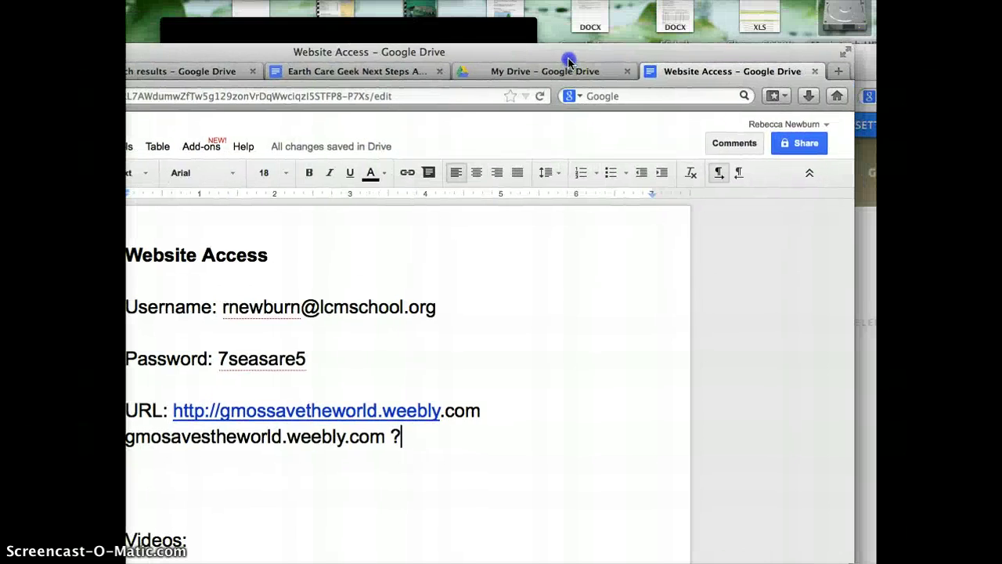
{"action": "left_click", "coordinate": [854, 66]}
{"action": "left_click_drag", "start_coordinate": [853, 66], "coordinate": [591, 44]}
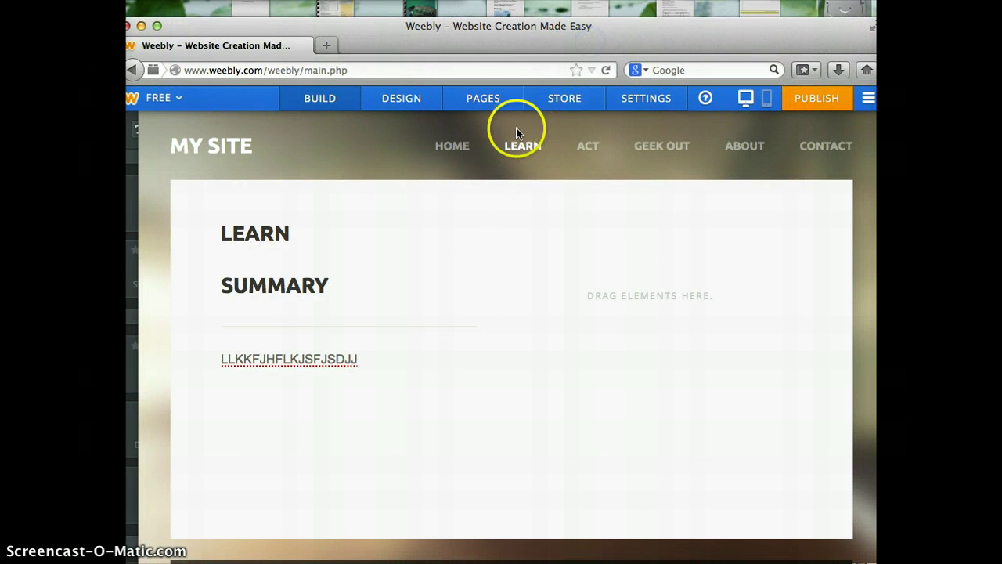